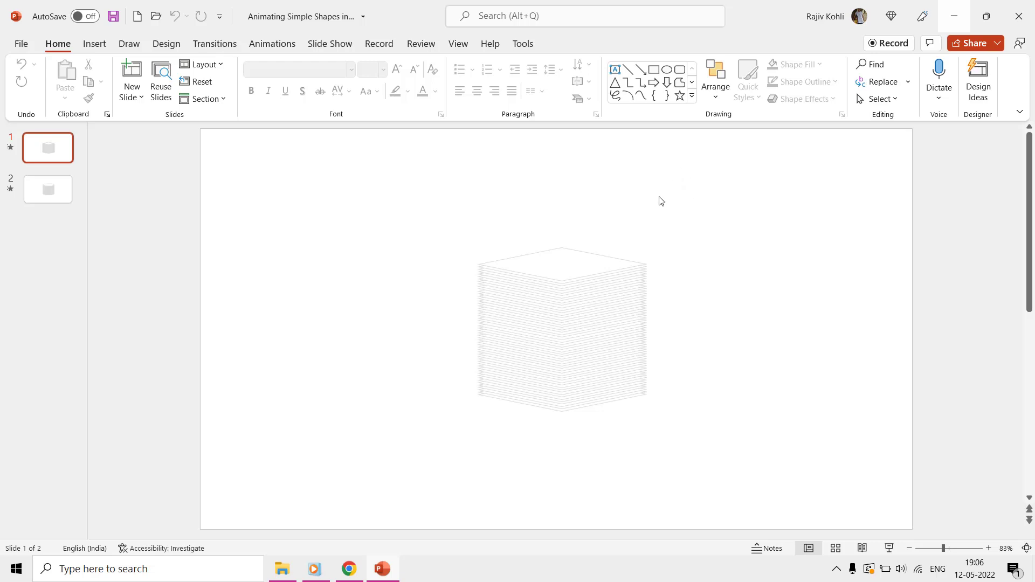
- Switch from PowerPoint to the browser showing the Animation 45 Variant C reference page
click(356, 571)
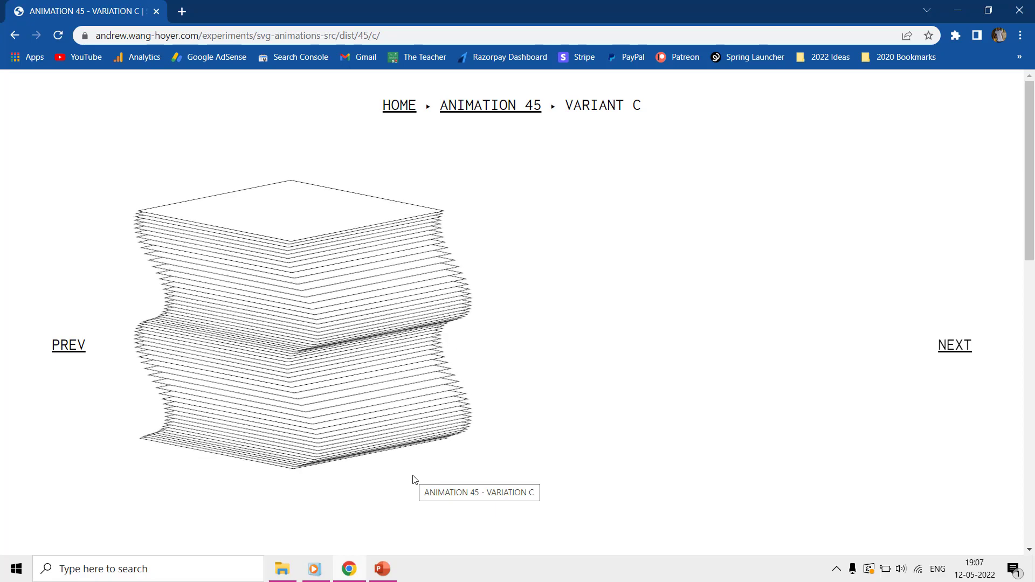
- Scroll through the reference wavy-stack animation page
scroll(414, 479, down, 8)
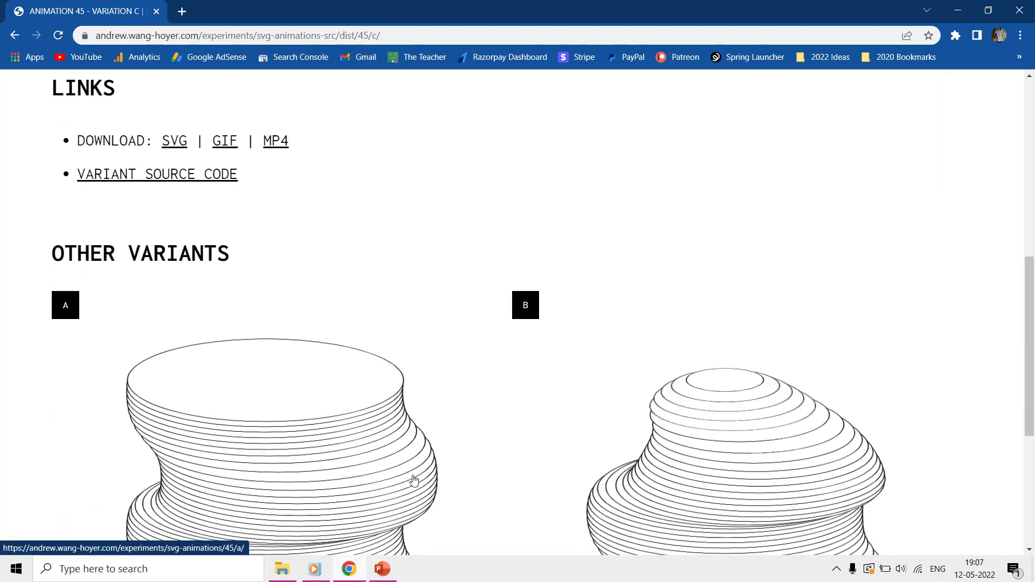
scroll(415, 479, down, 3)
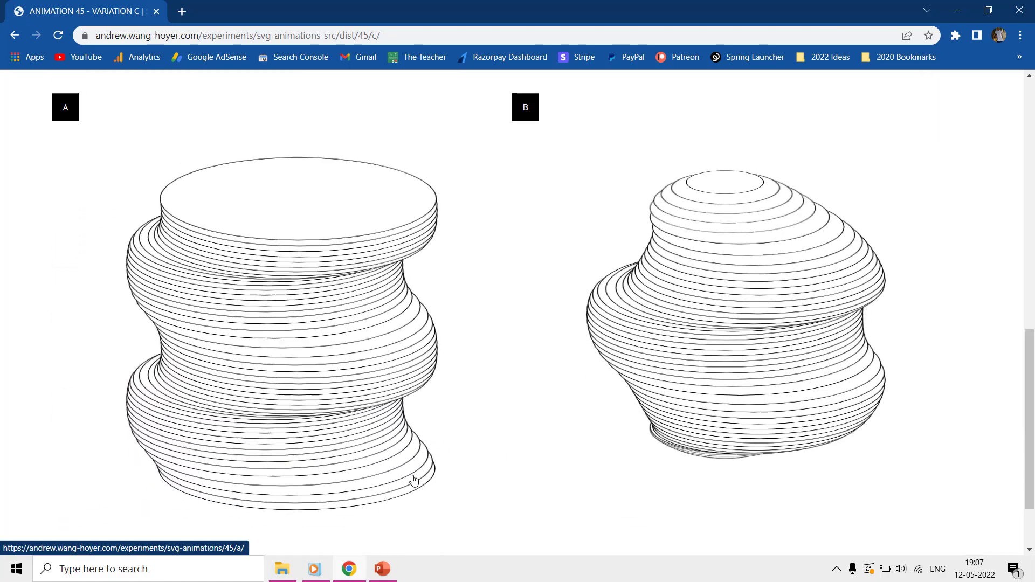
scroll(225, 275, up, 5)
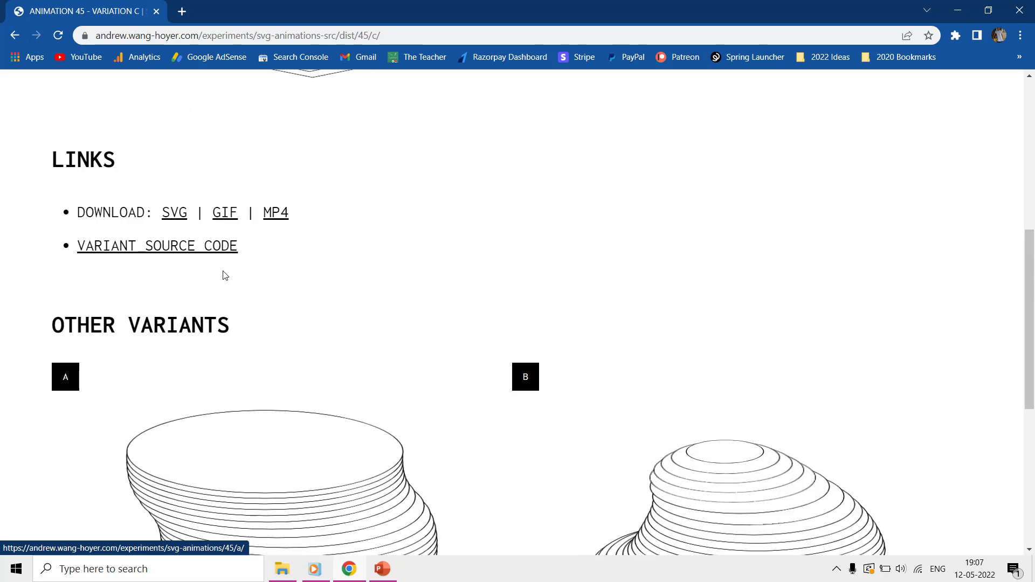
- Browse the variant's c.js source code on GitHub, then return to PowerPoint
click(182, 254)
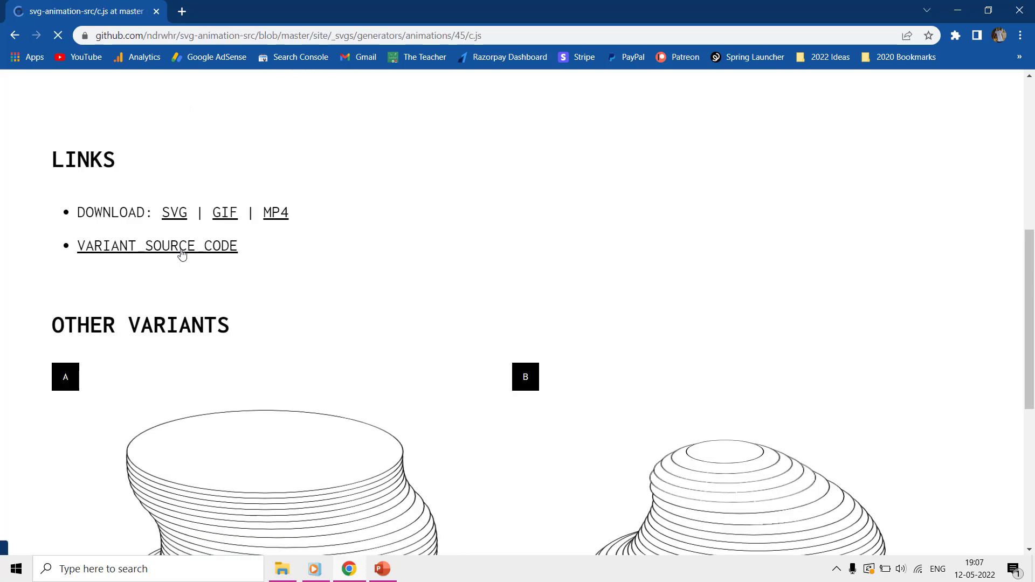
scroll(444, 263, down, 2)
scroll(445, 263, down, 2)
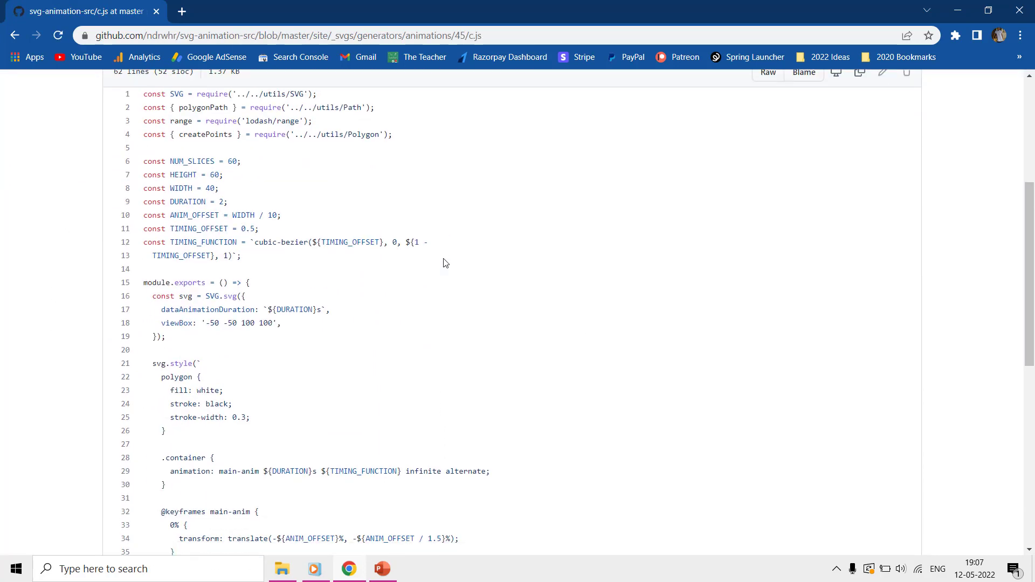
click(382, 569)
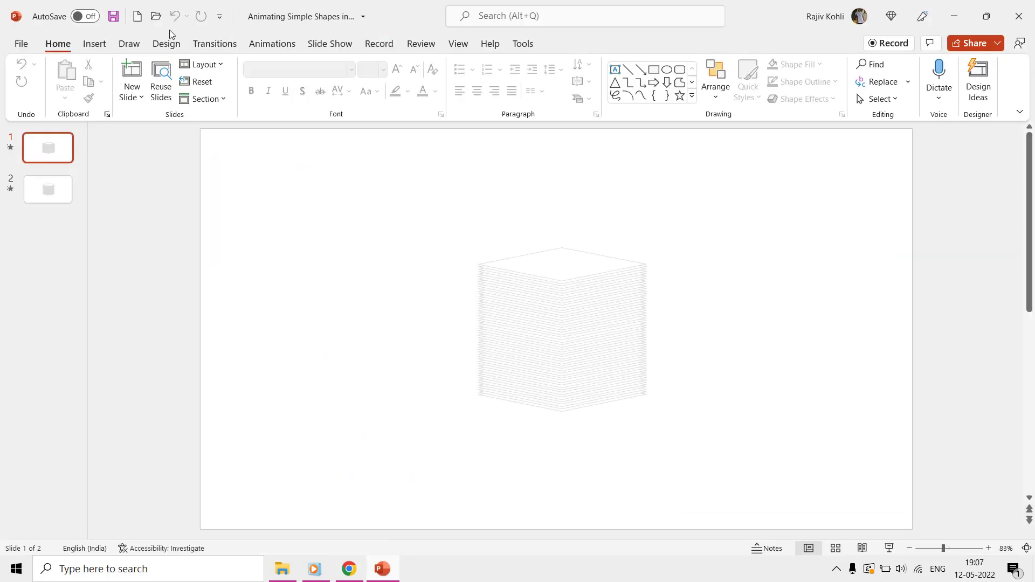
- Insert a square shape on the slide above the diamond stack
click(94, 44)
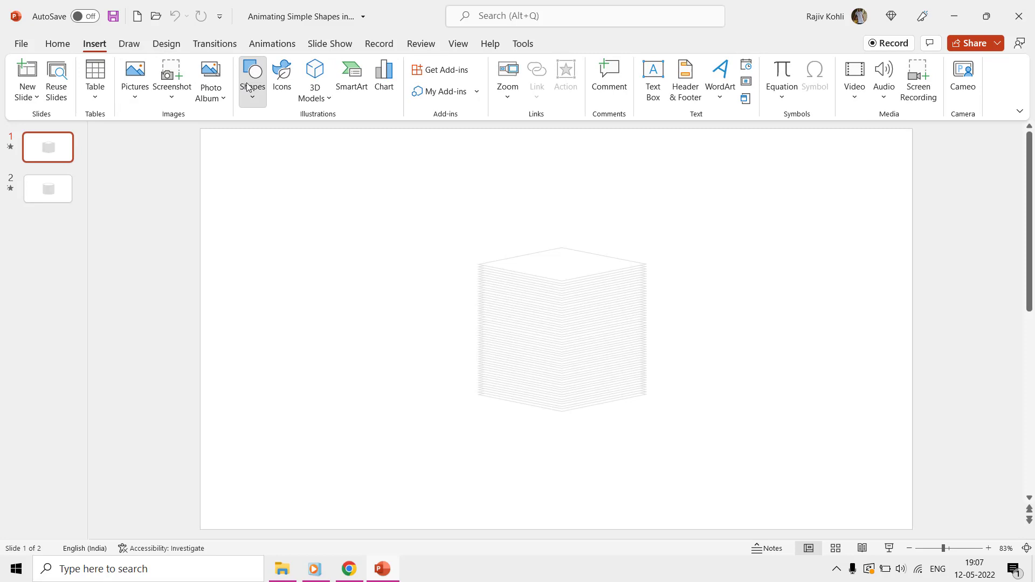
click(252, 83)
click(298, 135)
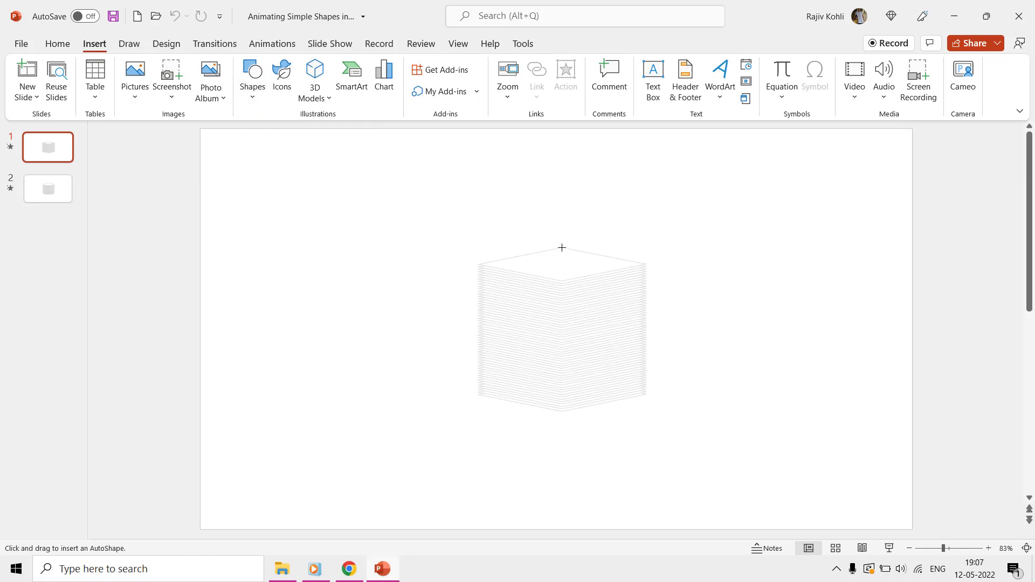
click(539, 198)
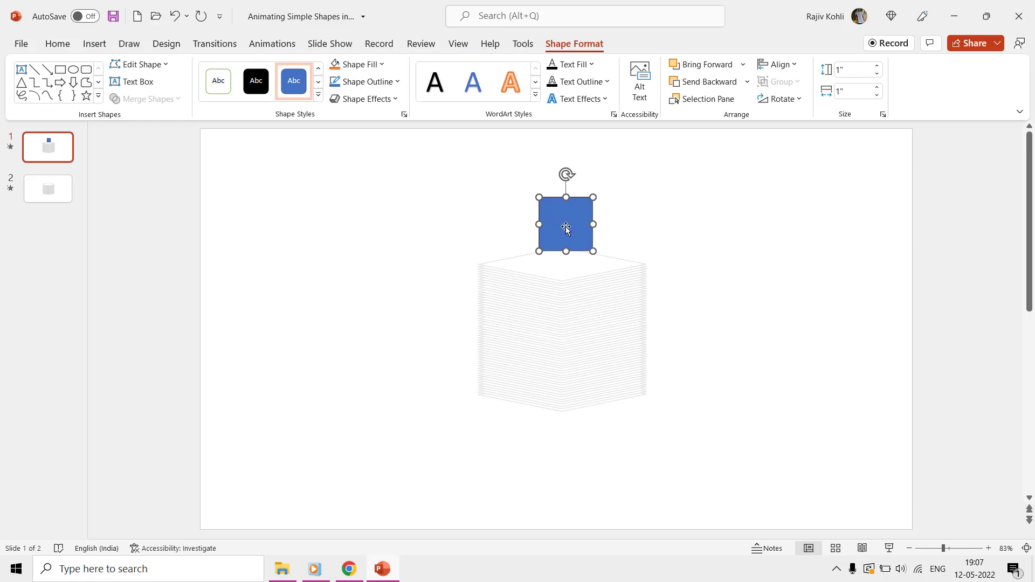
- Edit the square's points, dragging two corners to flatten it into a diamond
click(150, 69)
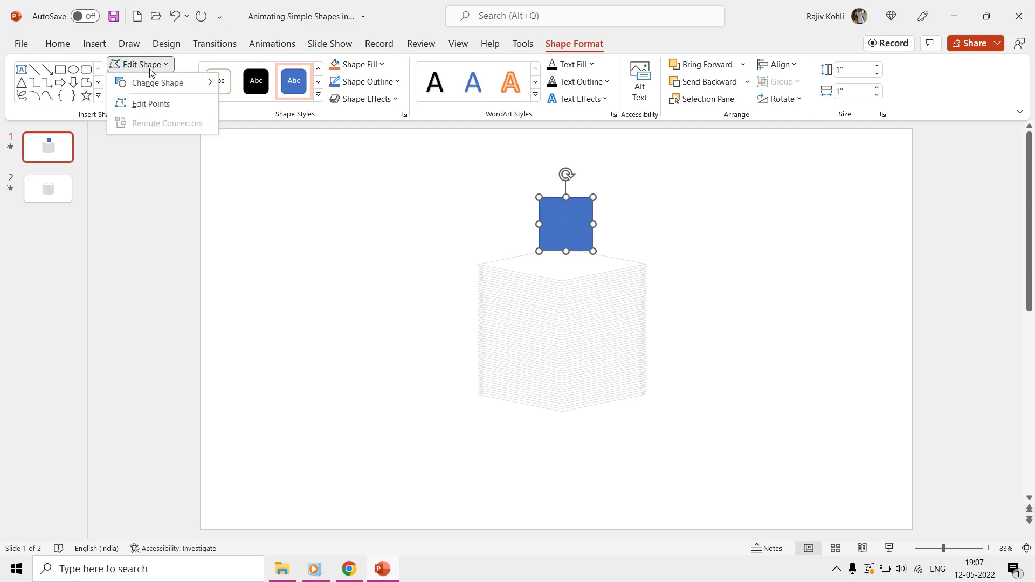
click(151, 105)
drag(539, 251, 479, 263)
drag(539, 198, 646, 264)
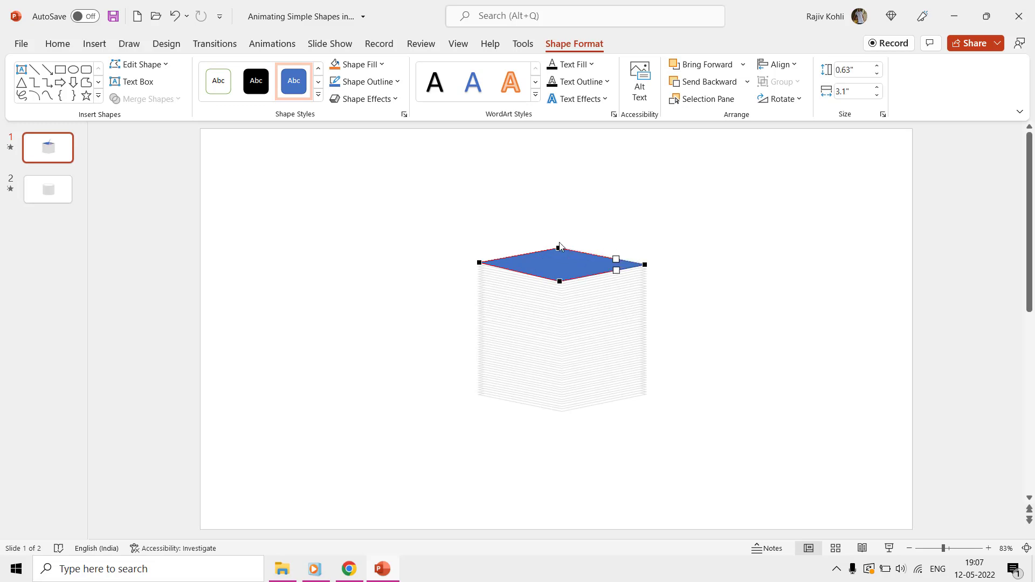
- Finish point editing and move the diamond to the right of the stack
click(559, 250)
click(619, 258)
click(555, 268)
drag(555, 268, 753, 258)
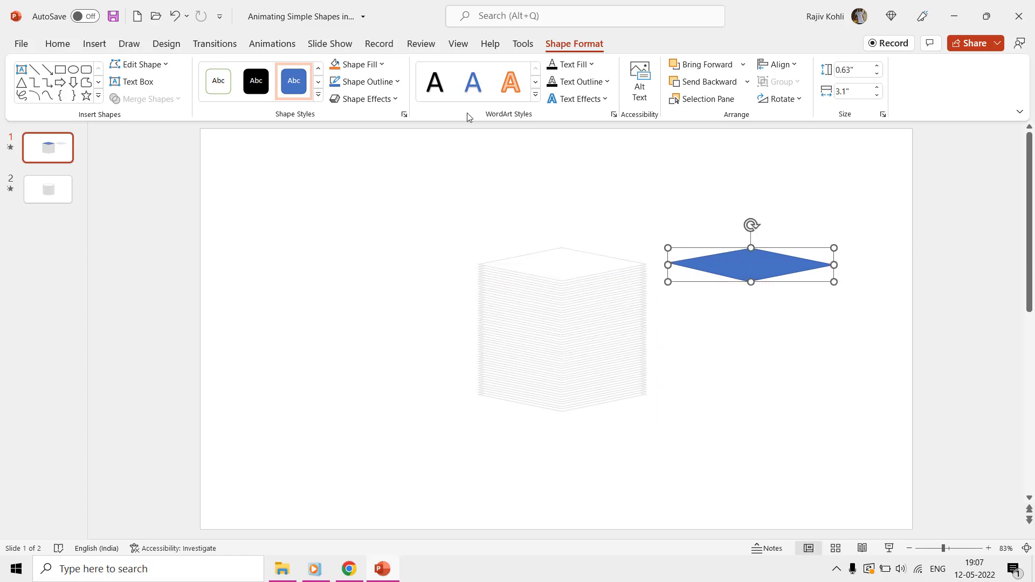
- Give the diamond no fill and a light-blue outline
click(375, 67)
click(363, 211)
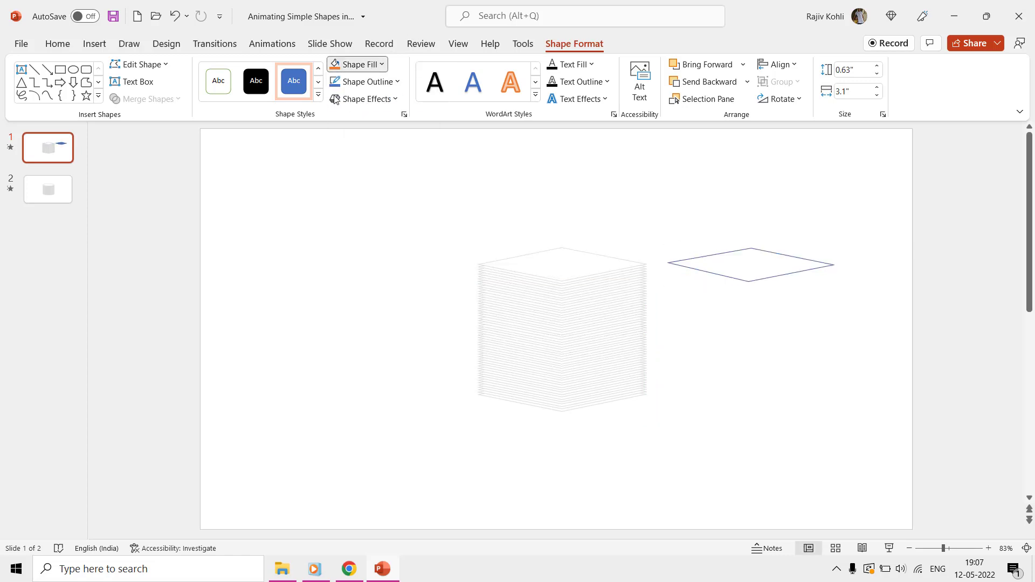
click(358, 82)
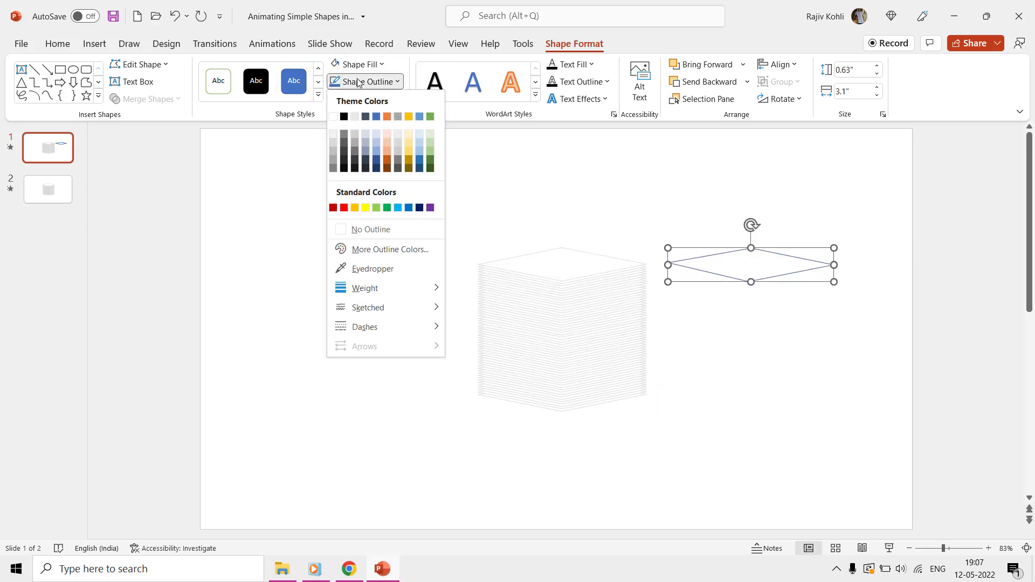
click(377, 148)
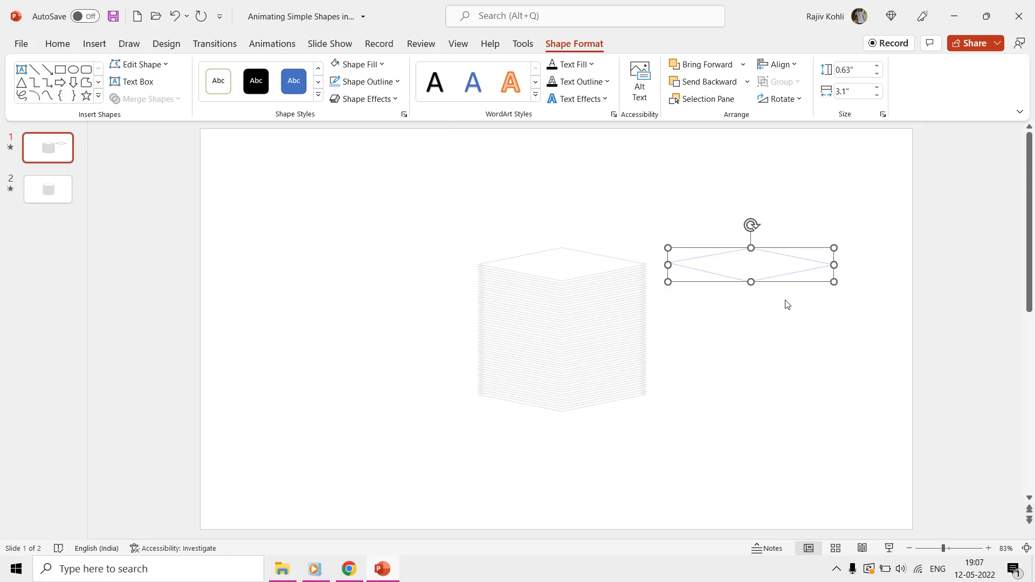
- Move all the slide's shapes left together, then reselect only the diamond
key(ctrl+a)
drag(770, 272, 636, 275)
click(685, 246)
click(663, 269)
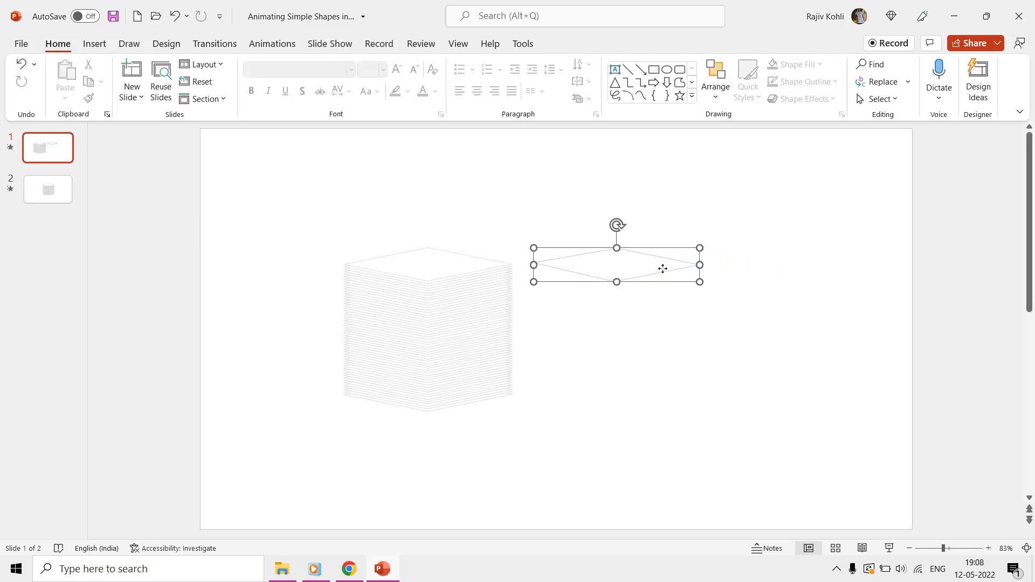
- Add a Diagonal Down Right motion path to the diamond and pull its end point close to the start
click(266, 44)
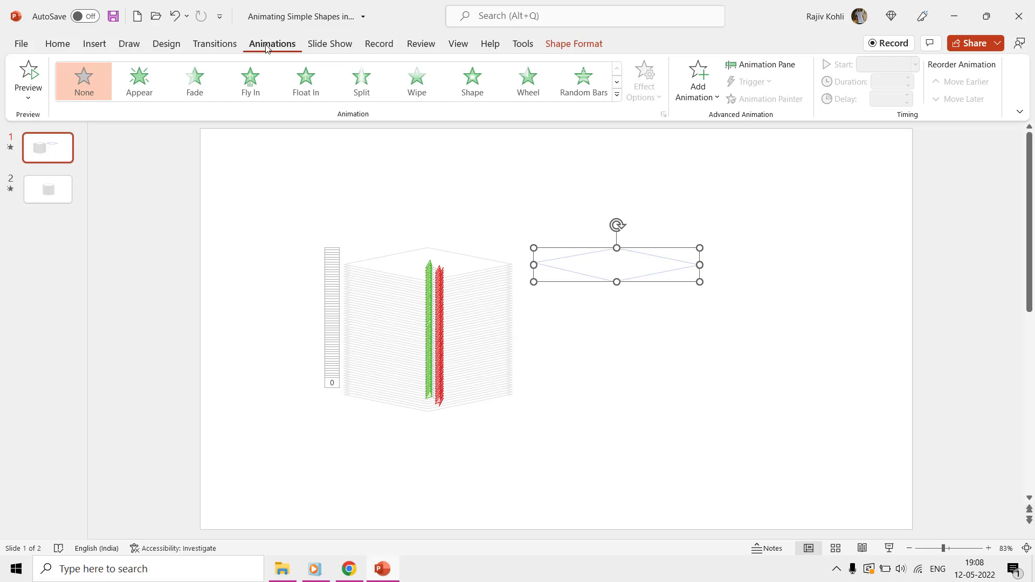
click(702, 105)
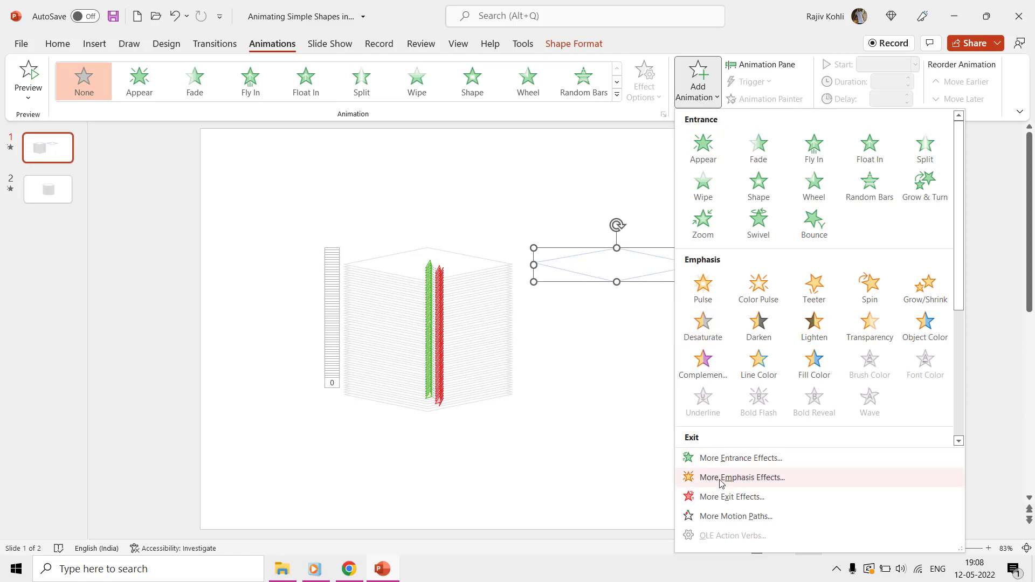
click(722, 516)
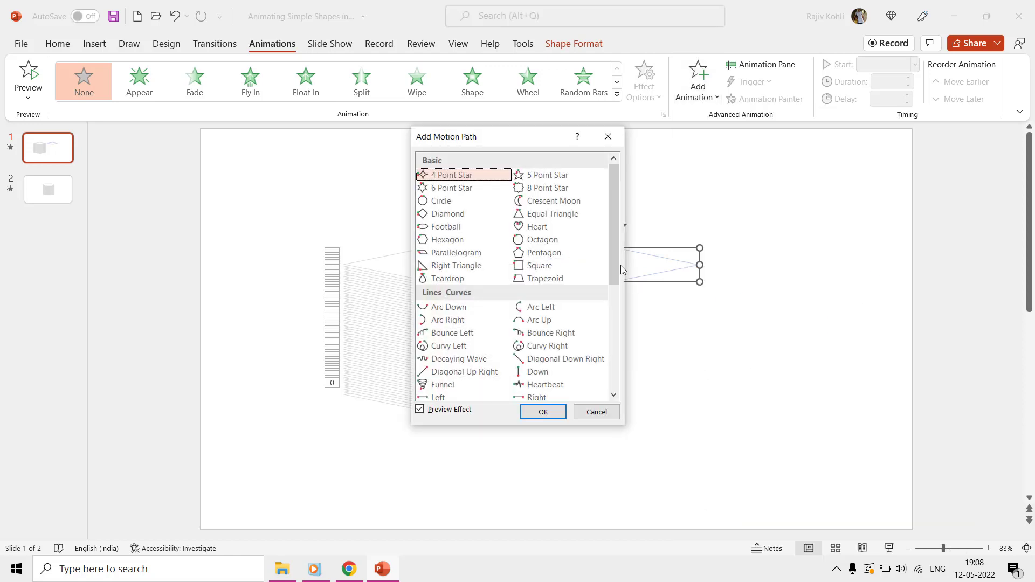
drag(614, 244, 607, 280)
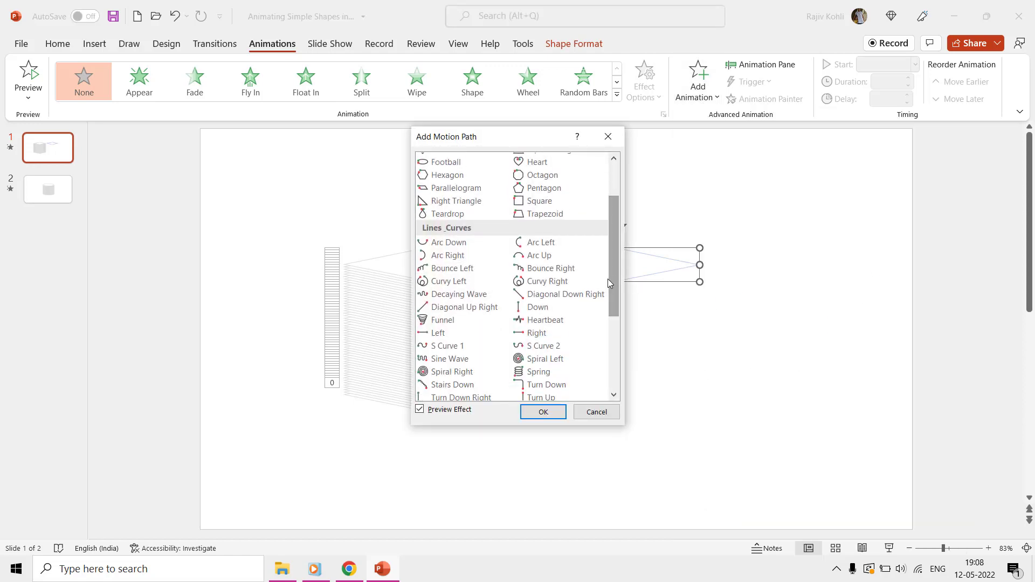
click(551, 296)
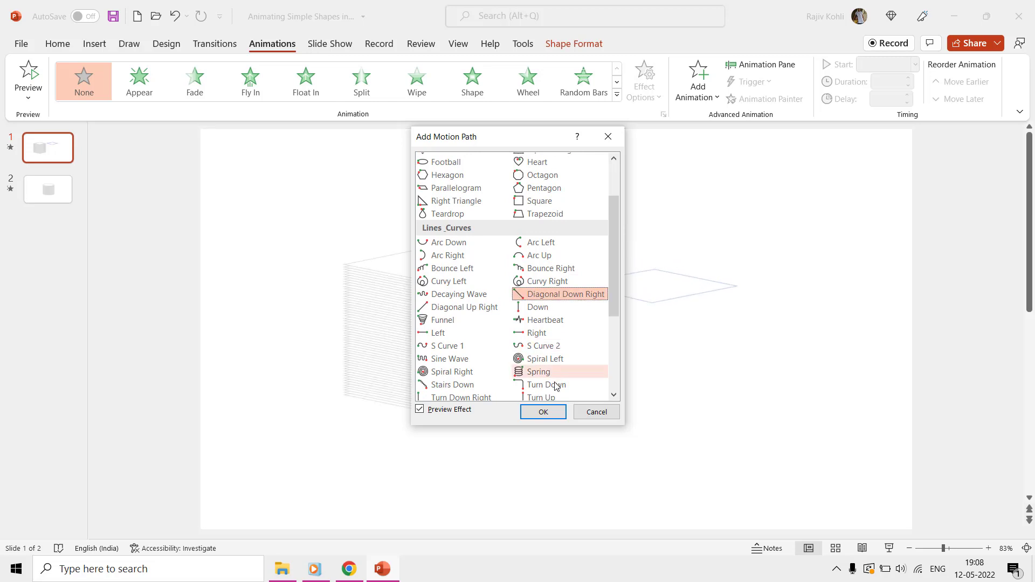
click(543, 412)
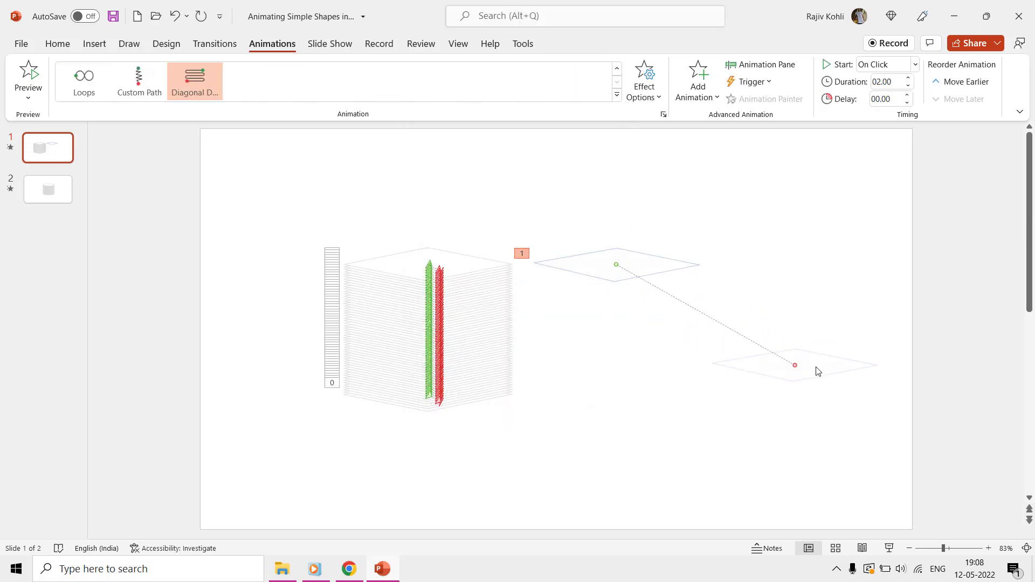
drag(792, 363, 640, 273)
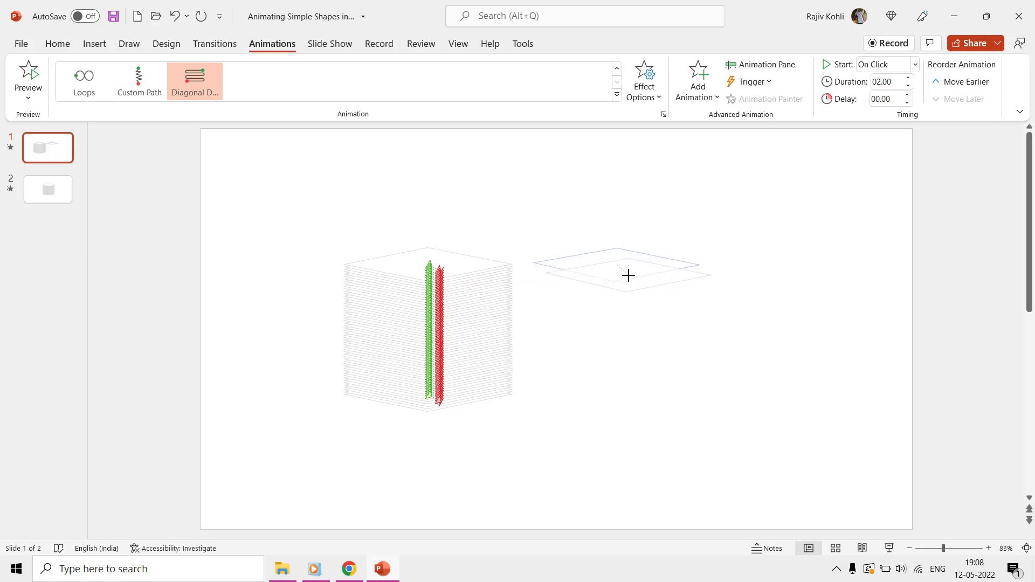
- Set the diamond's animation to start With Previous with a 3-second duration
click(862, 69)
click(884, 96)
click(890, 85)
text(3)
key(Return)
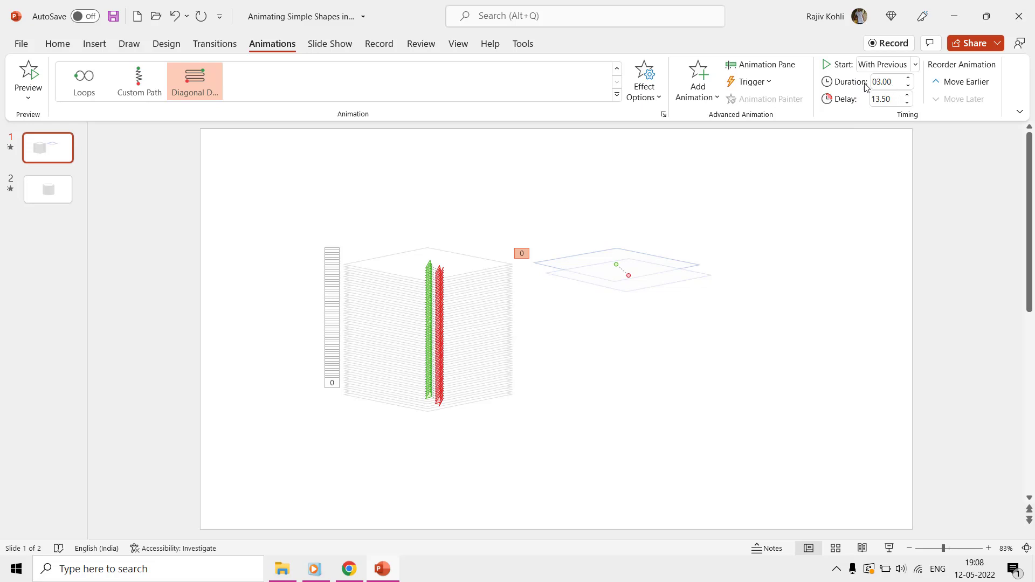
- In the Animation Pane's effect options for Rectangle 1, turn on Auto-reverse
click(768, 64)
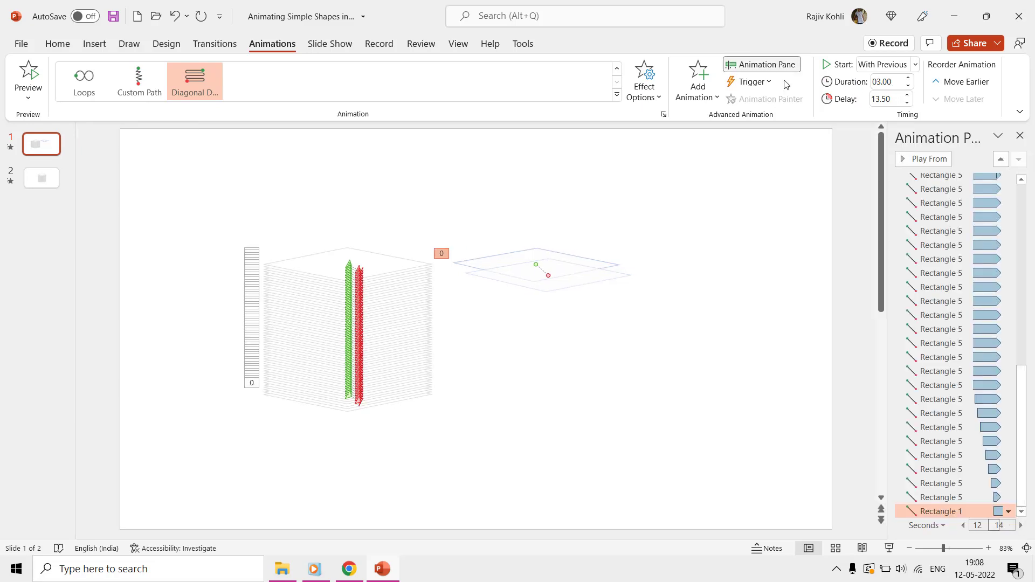
double_click(945, 507)
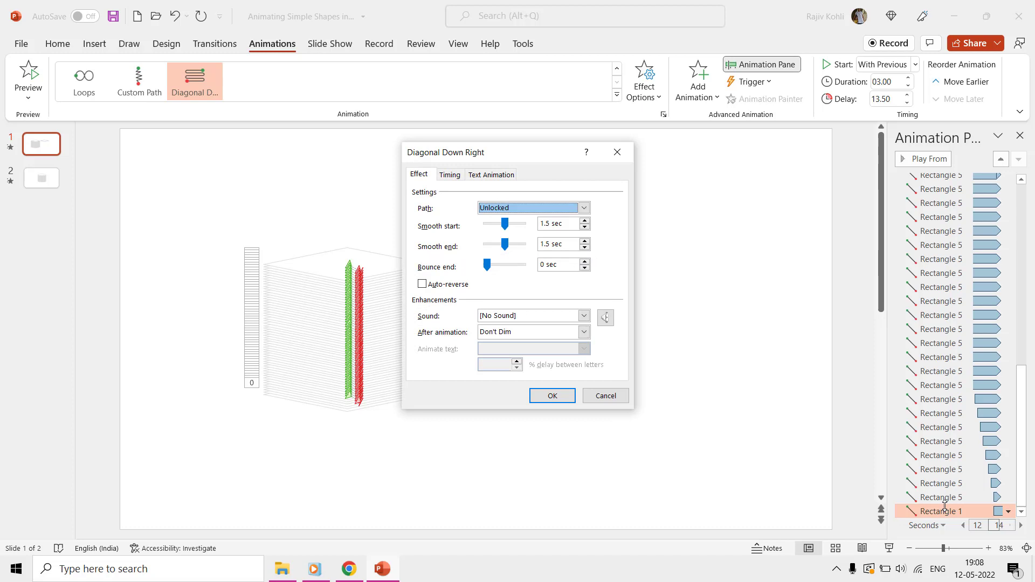
click(566, 224)
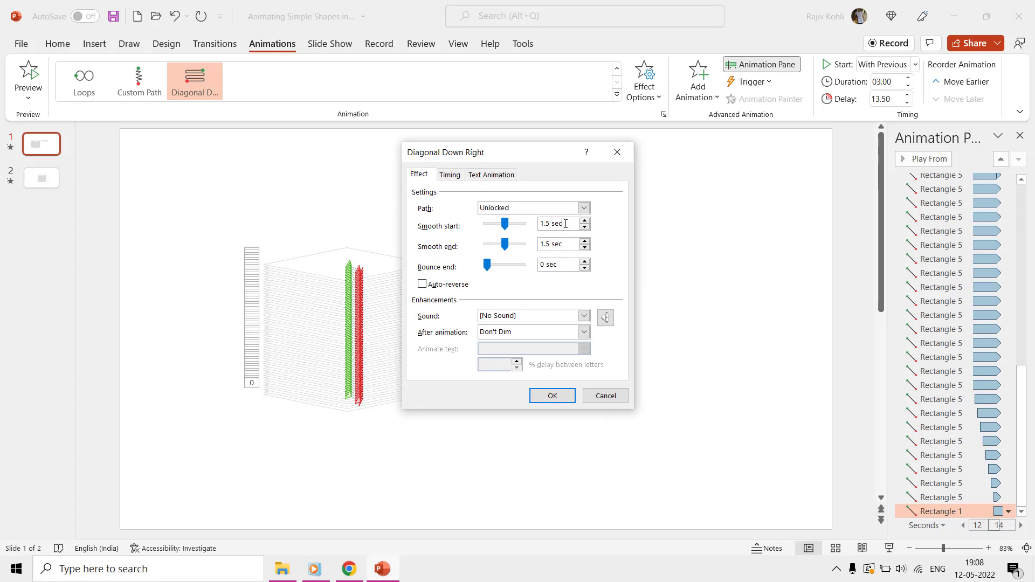
click(566, 245)
click(423, 285)
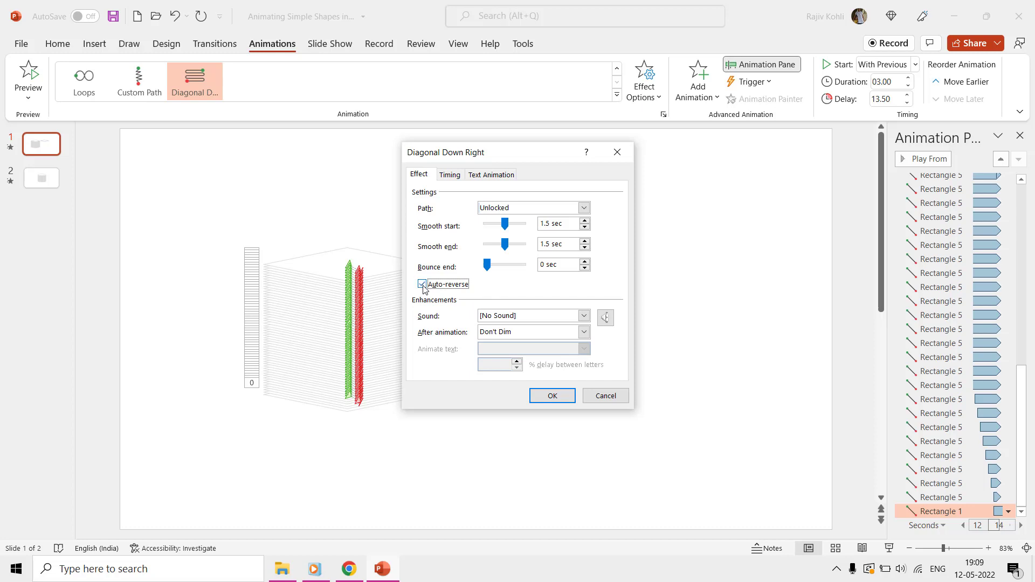
- Set the effect to repeat Until End of Slide with a 0 delay, and confirm
click(449, 176)
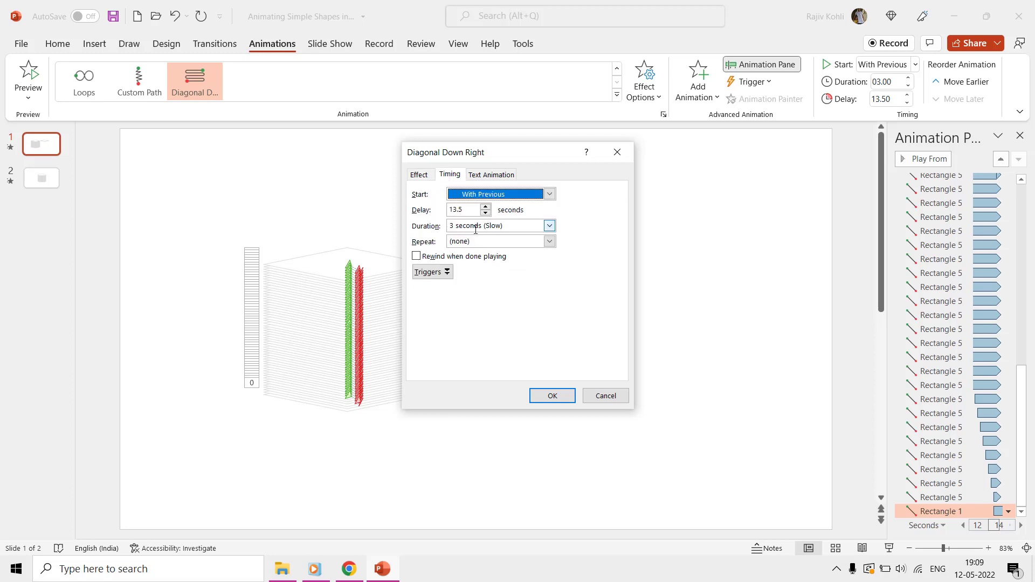
click(549, 241)
click(492, 317)
click(467, 210)
drag(467, 208, 410, 217)
text(0)
click(550, 396)
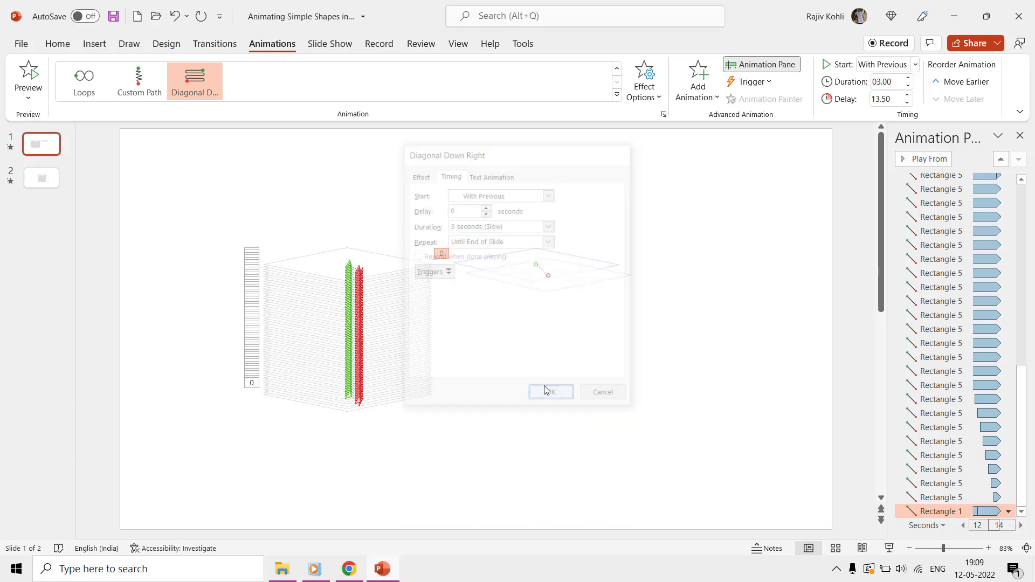
click(540, 297)
- Copy the diamond and paste it onto a new second slide
click(538, 283)
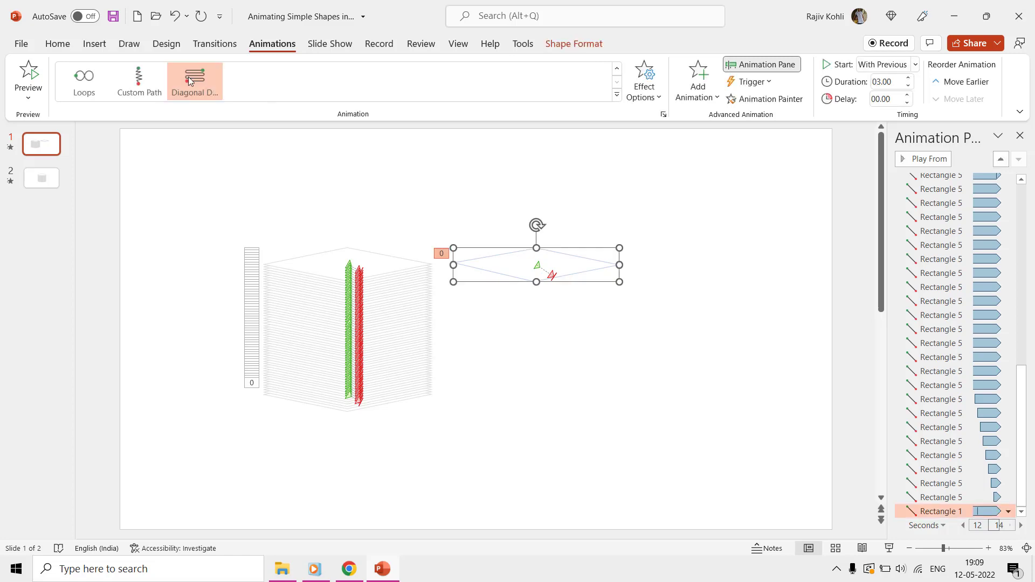
click(57, 45)
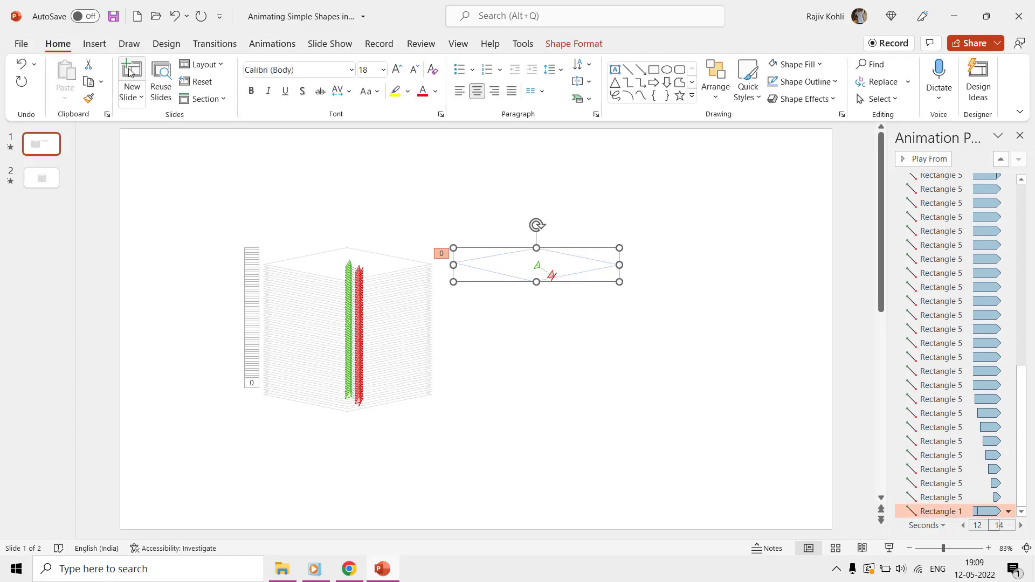
click(130, 76)
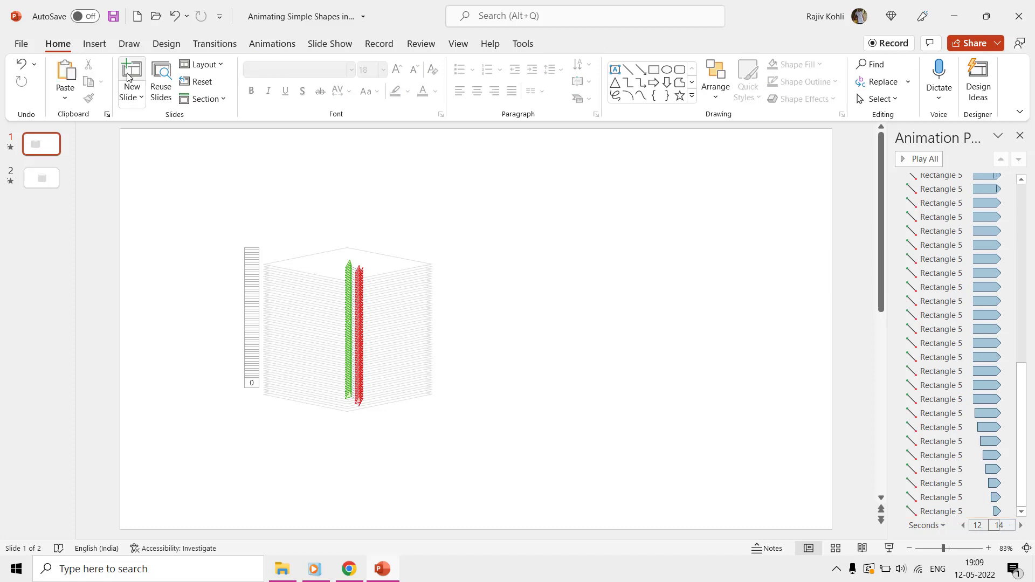
key(ctrl+v)
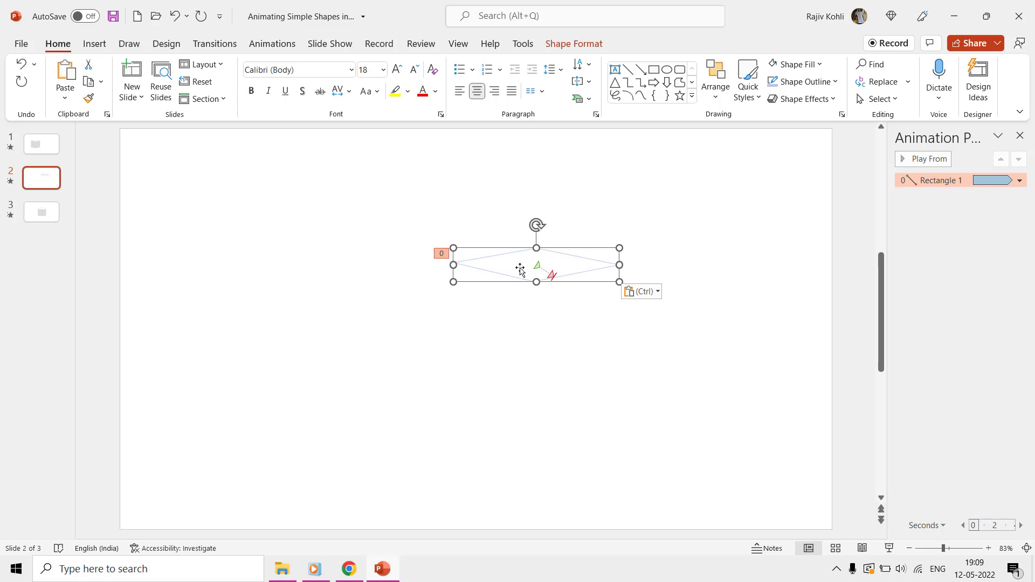
- Duplicate the diamond with a slight downward offset, repeating it twice more with F4
drag(519, 268, 520, 274)
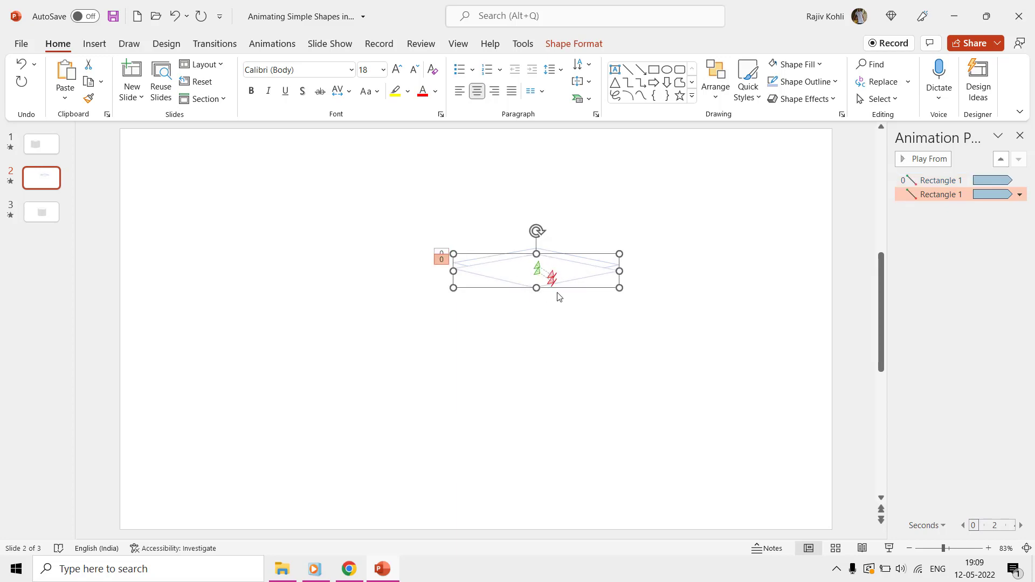
key(F4)
key(F4)
key(F4)
key(F4)
key(F4)
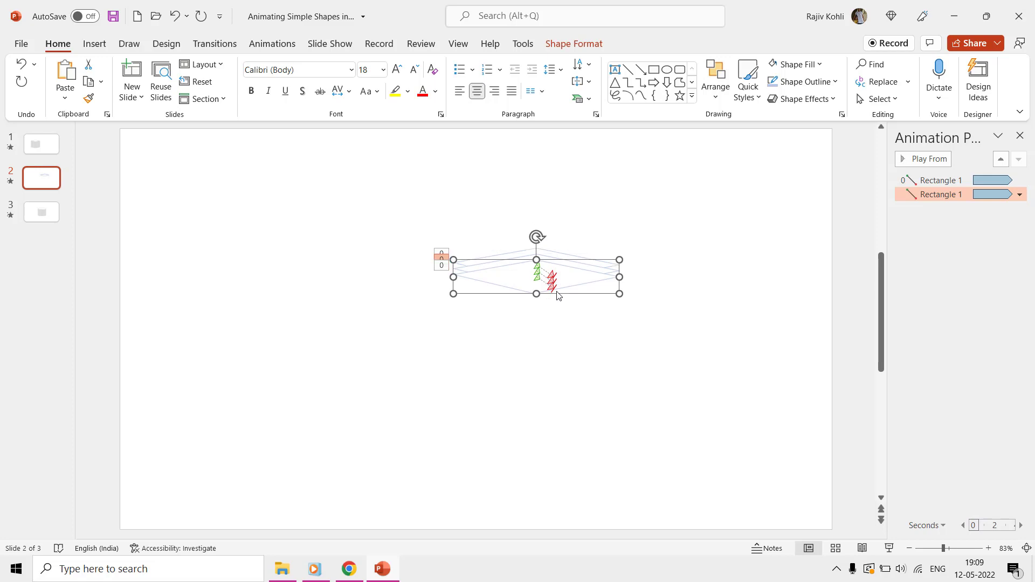
key(F4)
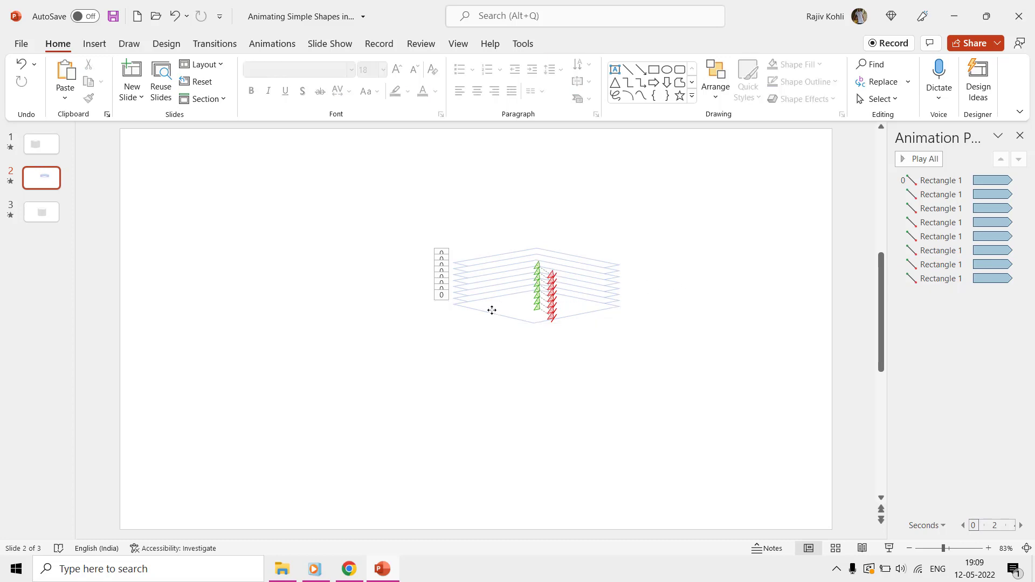
scroll(618, 291, up, 4)
scroll(615, 284, up, 5)
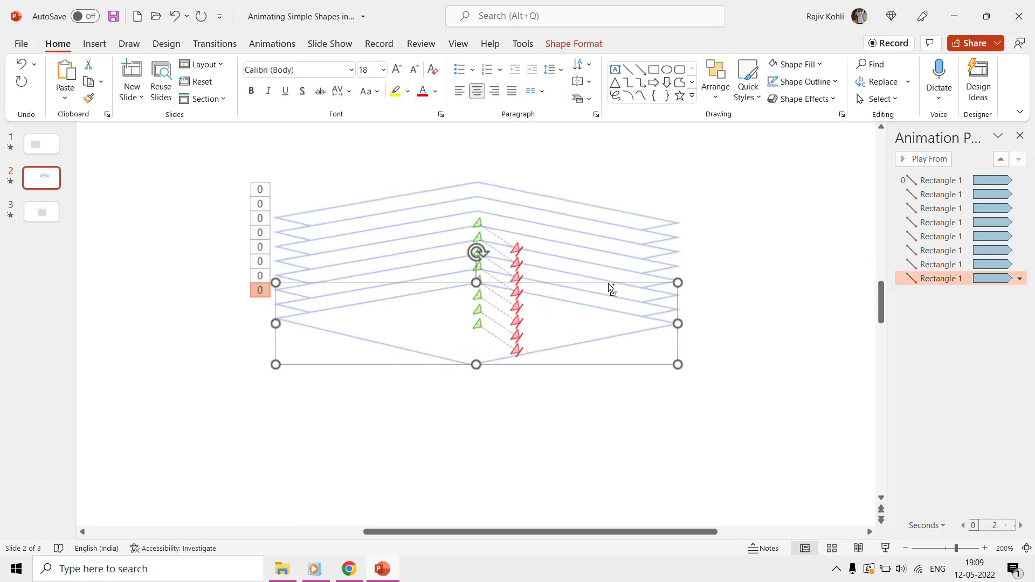
- Show the Selection Pane listing the slide's objects
click(719, 236)
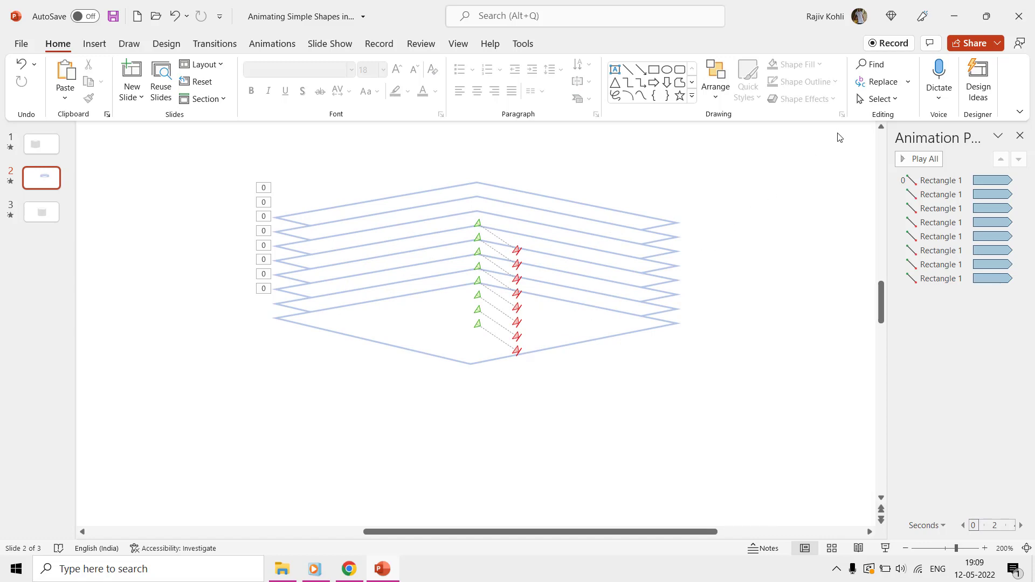
click(879, 99)
click(884, 156)
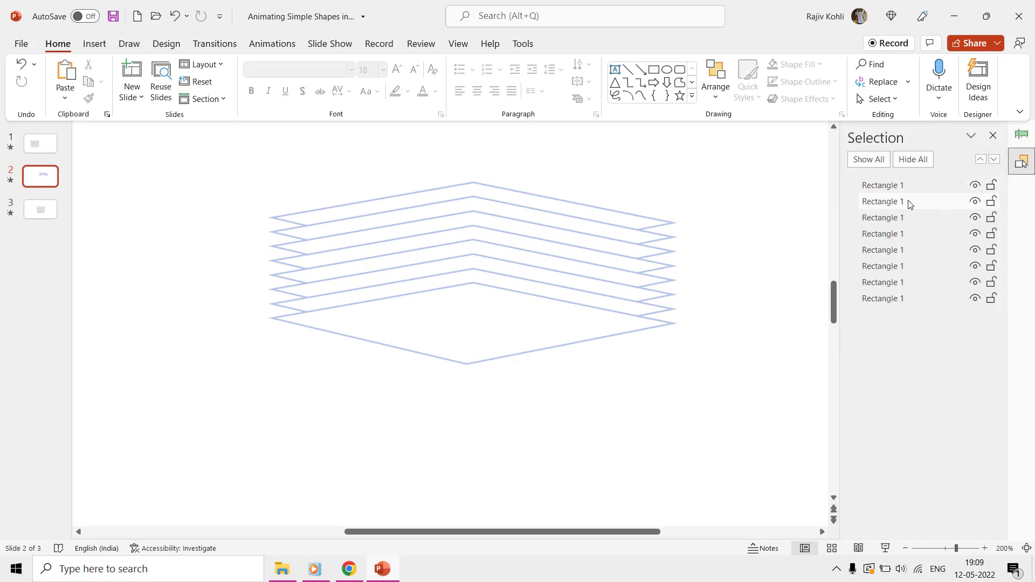
- Send two diamond slices to the back, then undo those changes and the duplicates
click(515, 323)
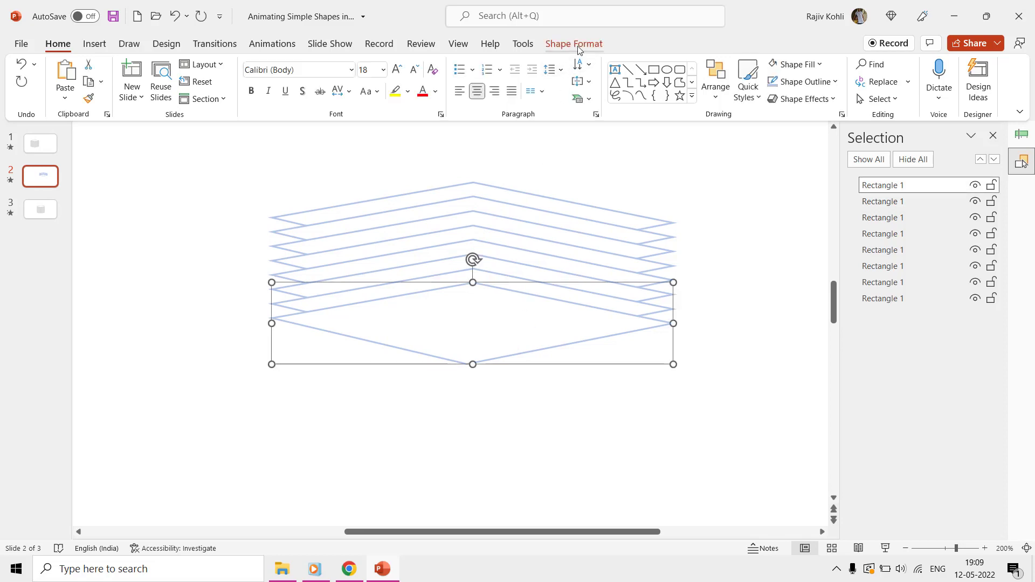
click(575, 44)
click(748, 84)
click(739, 119)
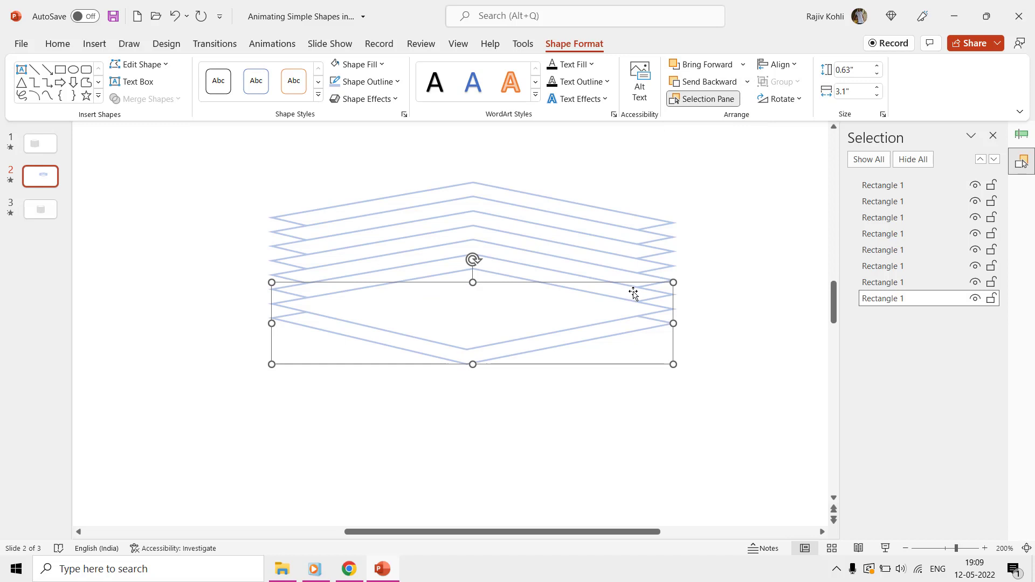
click(628, 291)
click(748, 82)
click(729, 118)
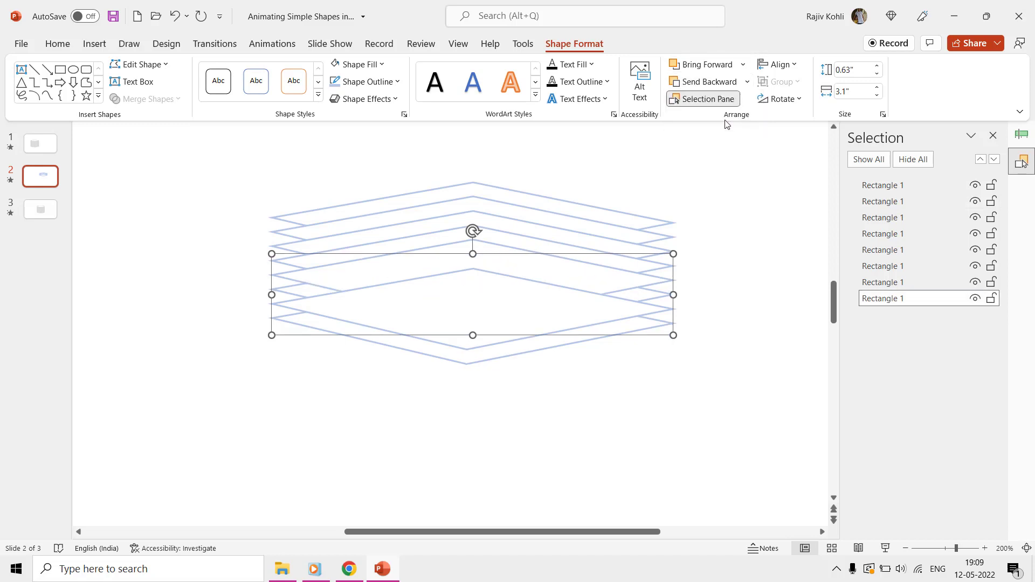
click(175, 17)
click(174, 17)
- Undo to a single diamond, move it lower, and duplicate it repeatedly into an upward-shifting stack
click(174, 17)
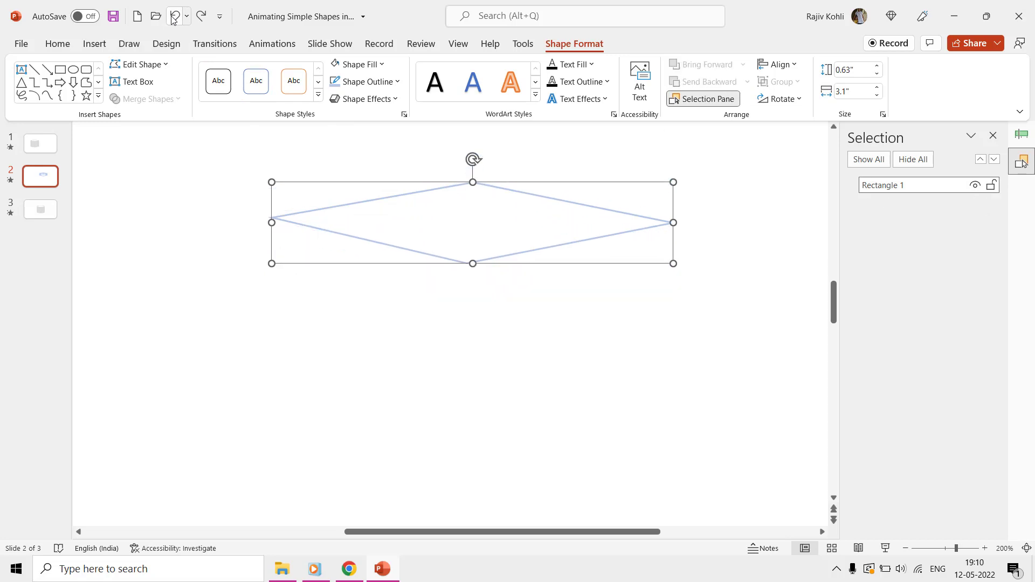
scroll(486, 214, down, 10)
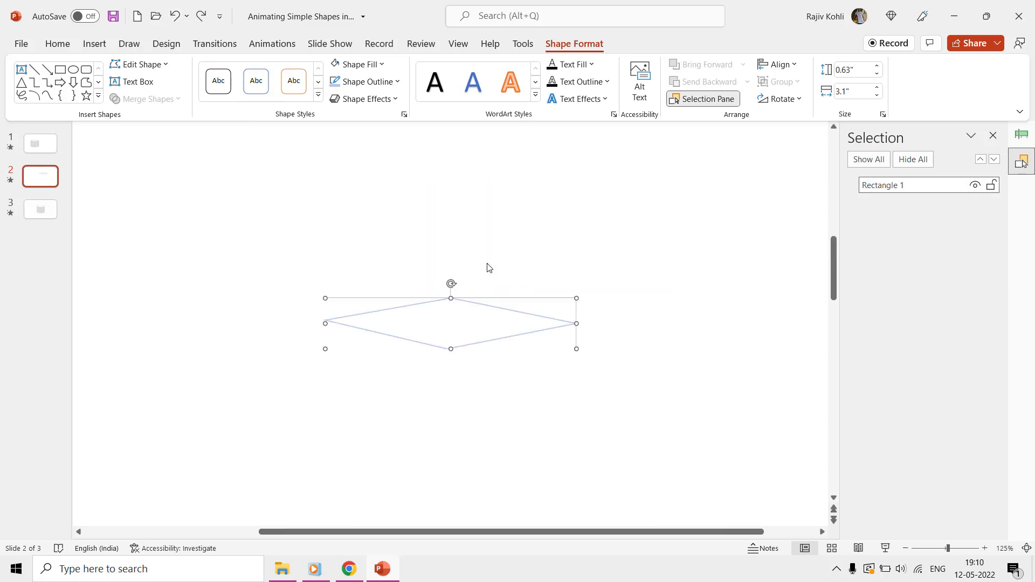
drag(508, 284, 509, 391)
key(ctrl+d)
key(ctrl+d)
key(ctrl+d)
key(ctrl+d)
key(ctrl+d)
key(ctrl+d)
key(ctrl+d)
key(ctrl+d)
key(ctrl+d)
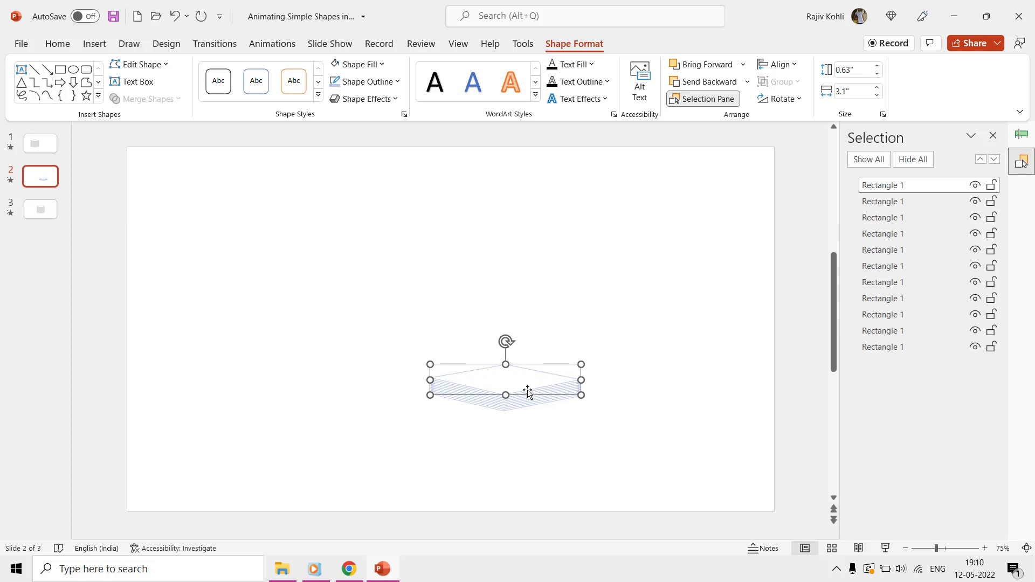
key(ctrl+d)
key(ctrl+d)
key(ctrl+d)
key(ctrl+d)
key(ctrl+d)
key(ctrl+d)
key(ctrl+d)
key(ctrl+d)
key(ctrl+d)
key(ctrl+d)
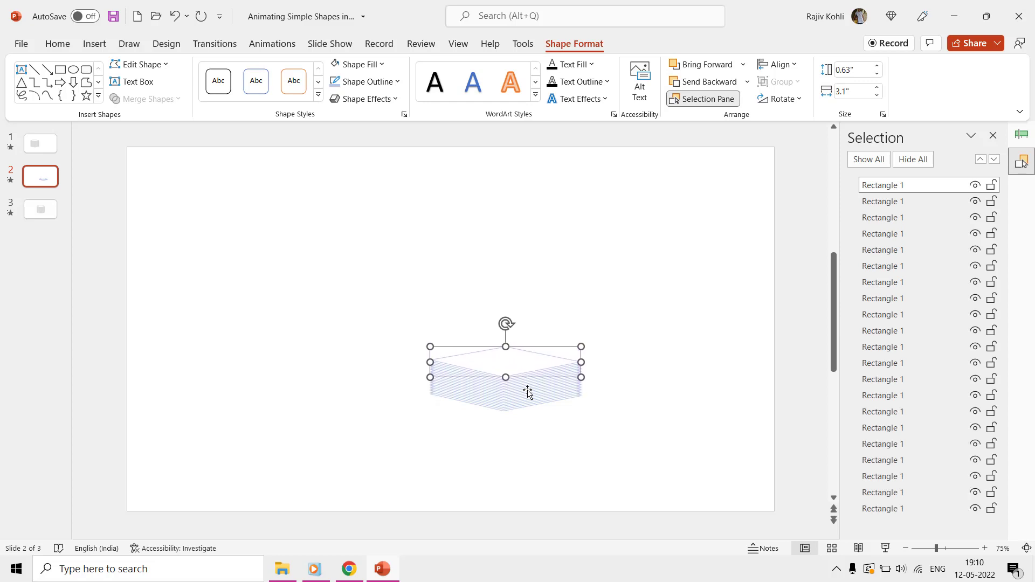
key(ctrl+d)
key(ctrl+d)
key(ctrl+d)
key(ctrl+d)
key(ctrl+d)
key(ctrl+d)
key(ctrl+d)
key(ctrl+d)
key(ctrl+d)
key(ctrl+d)
key(ctrl+d)
key(ctrl+d)
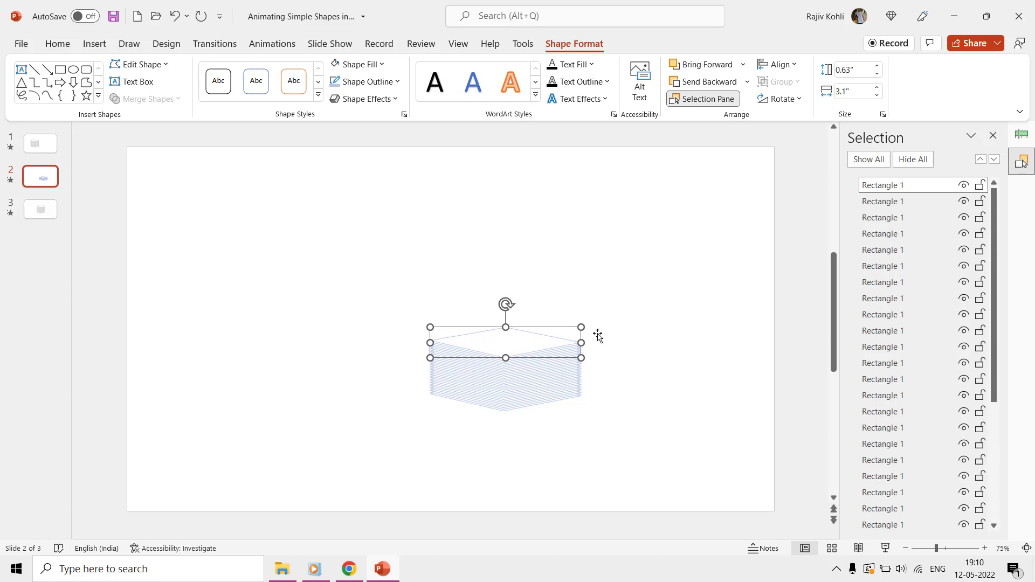
- Reopen the Animation Pane and widen it so the timing bars are readable
click(1014, 135)
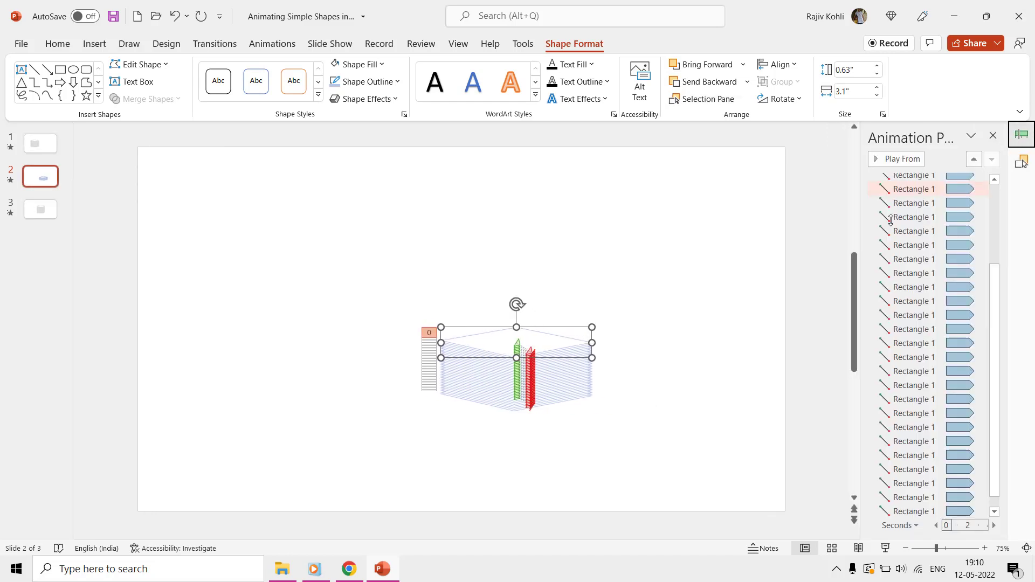
drag(864, 220, 801, 220)
drag(996, 293, 997, 204)
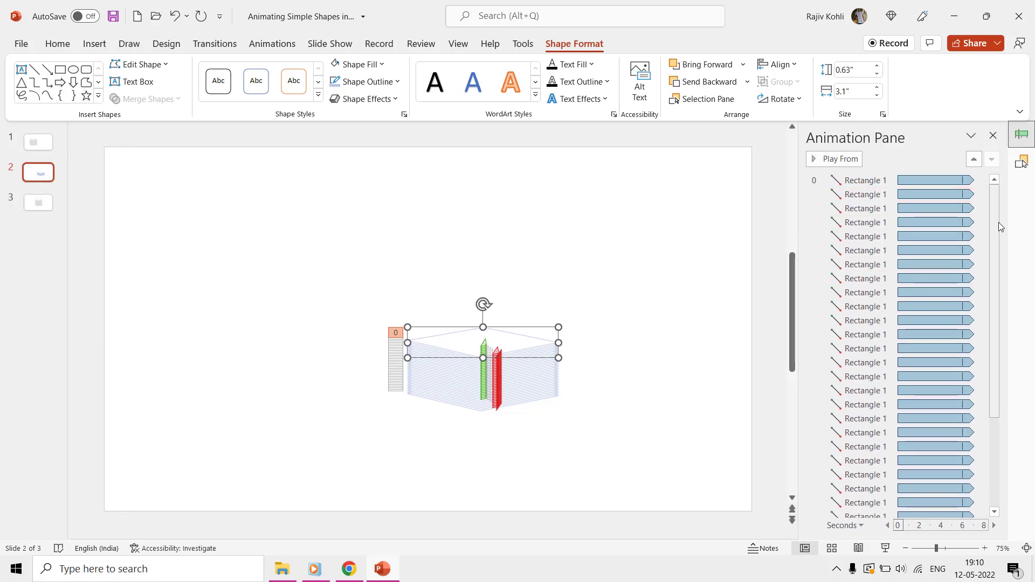
drag(996, 211, 997, 318)
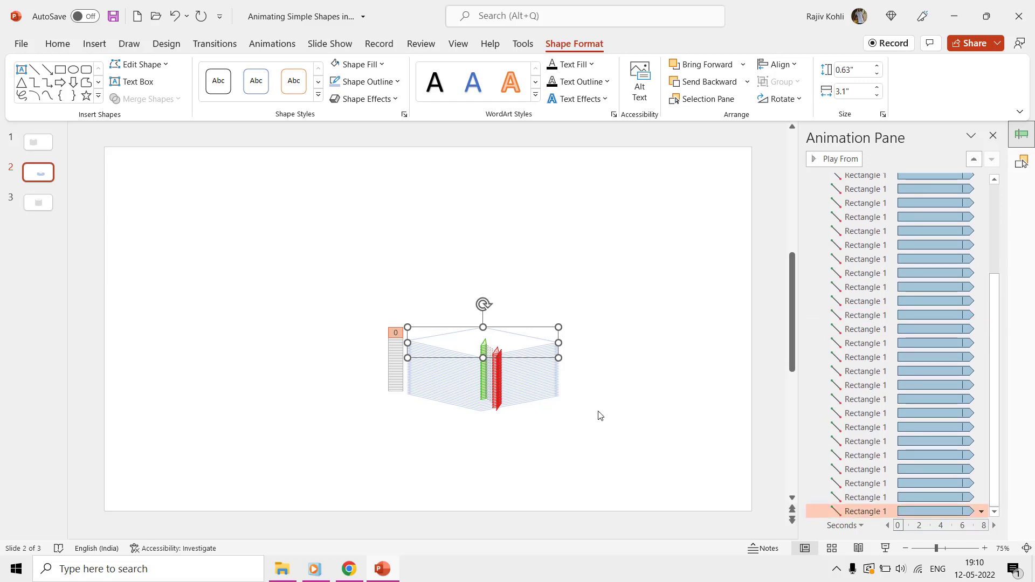
- Select the bottom and top slices to locate their animation rows
click(521, 405)
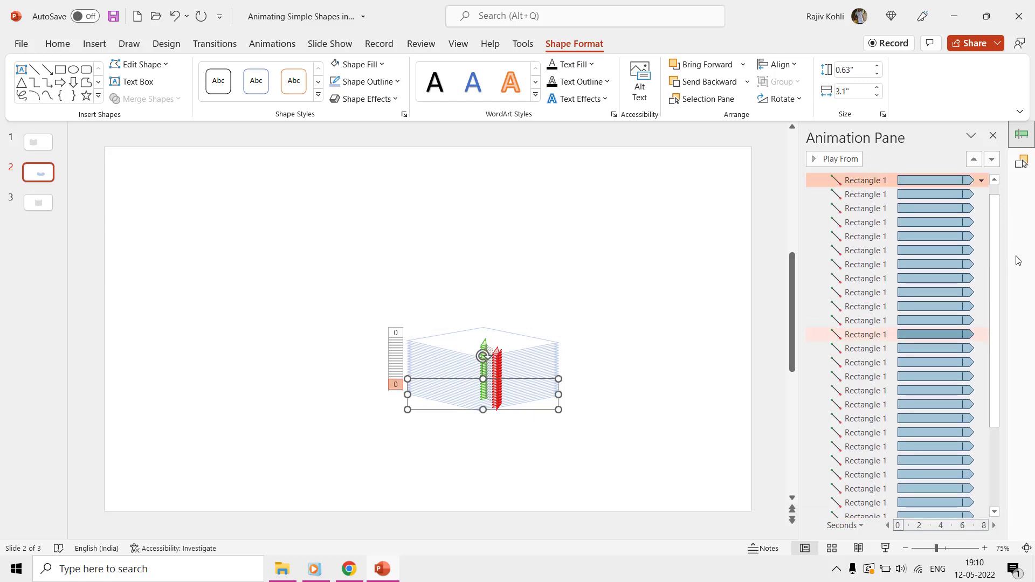
scroll(998, 198, up, 1)
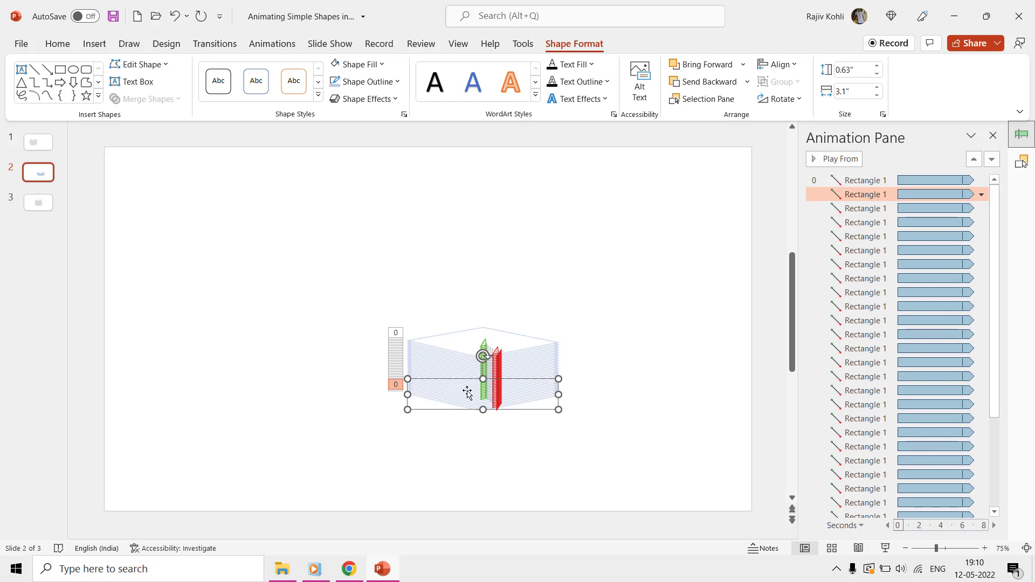
scroll(534, 397, up, 1)
click(531, 338)
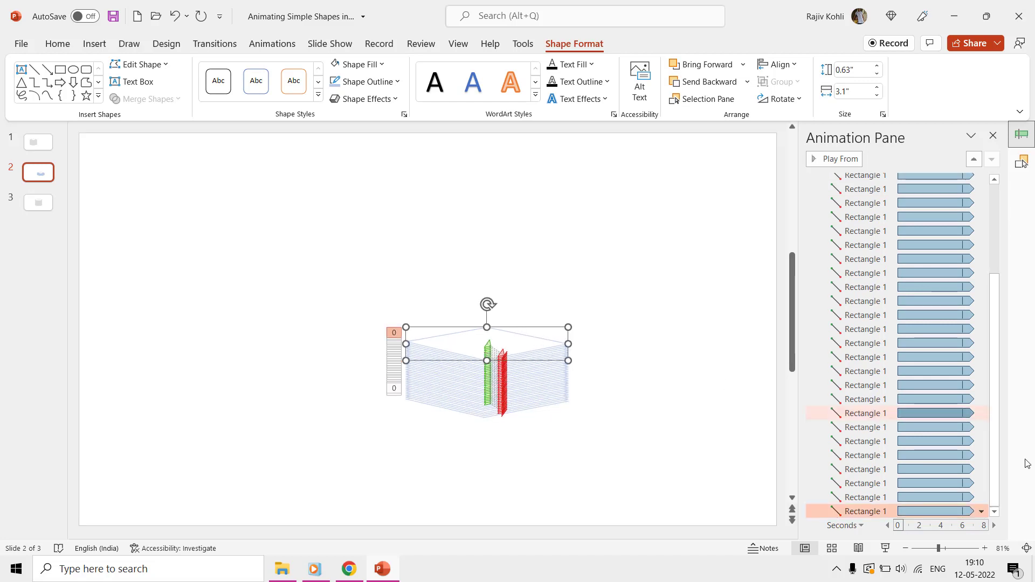
- Give the bottom slice animations staggered delays of 0.25, 0.50, 0.75 and 1.00 seconds, working upward
click(254, 49)
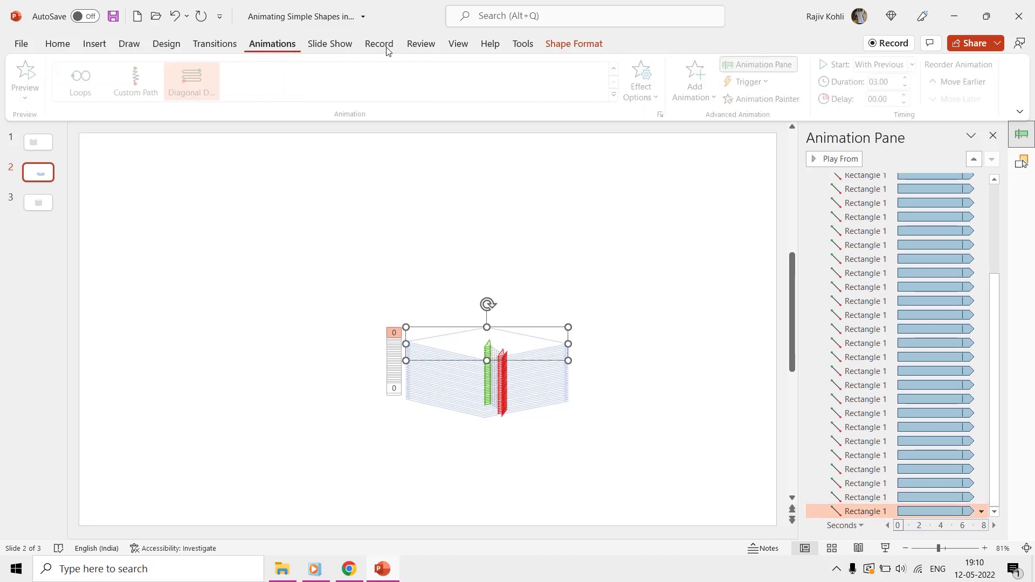
click(861, 497)
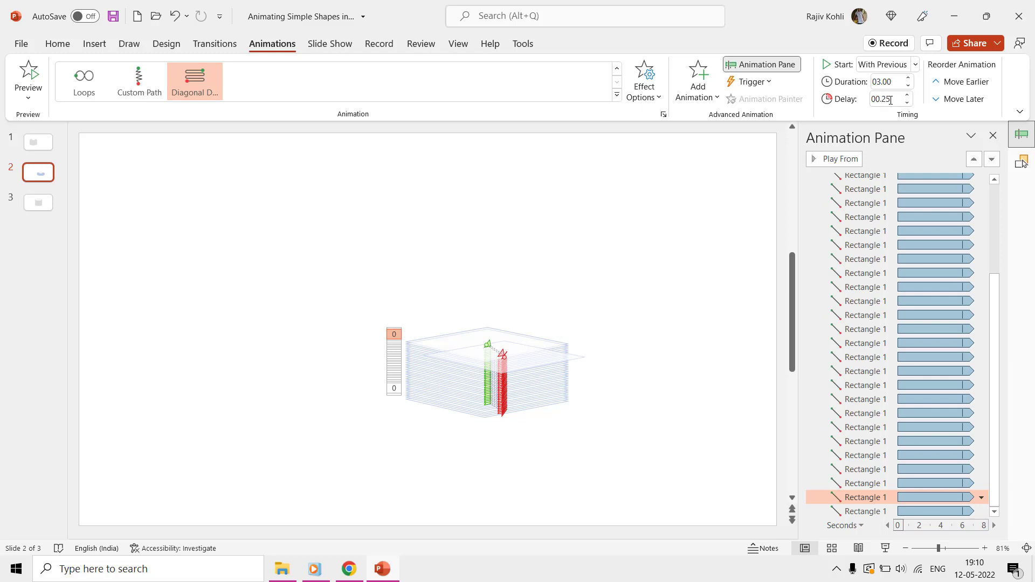
click(862, 484)
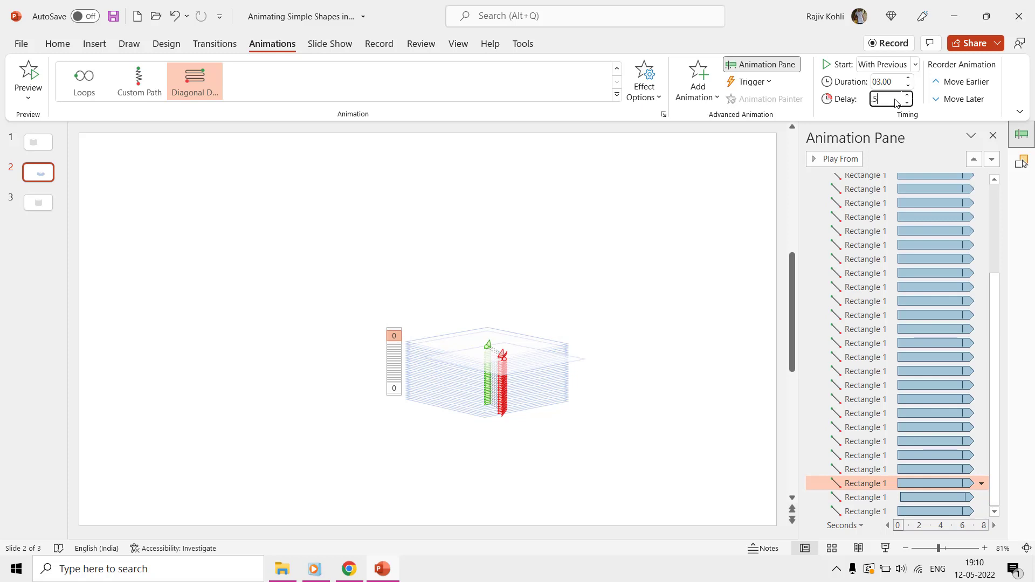
click(869, 469)
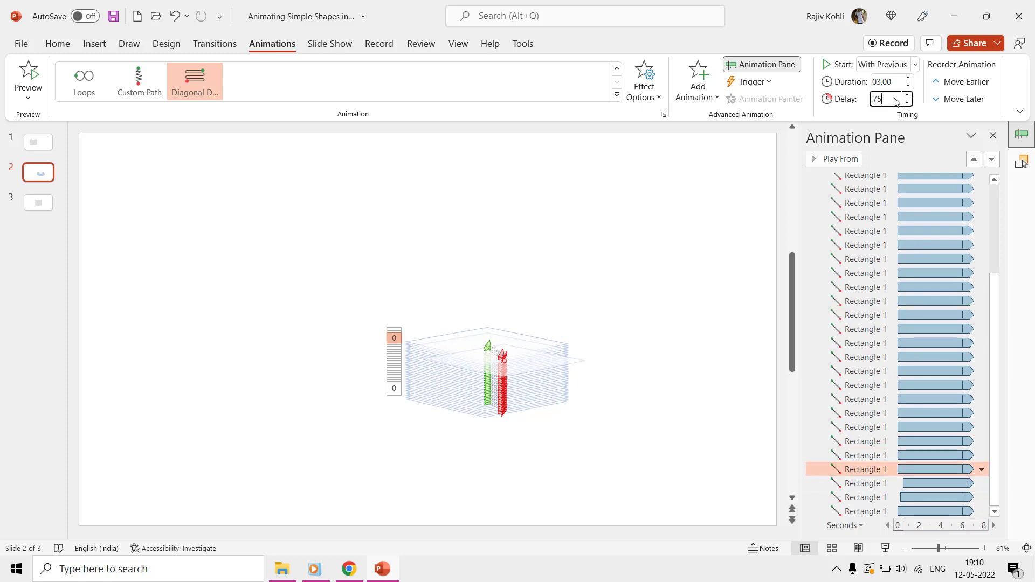
click(878, 456)
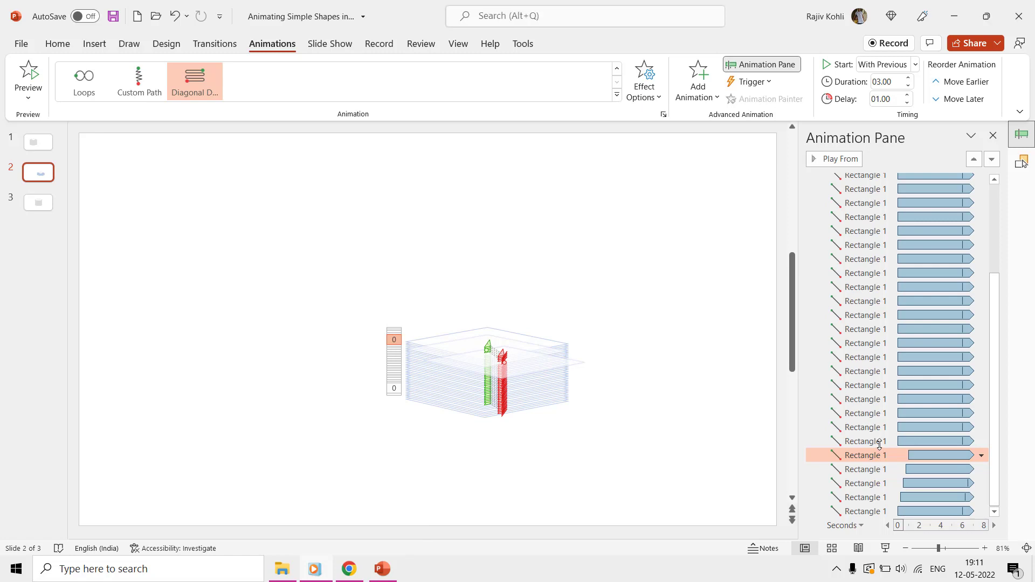
click(863, 441)
scroll(916, 281, up, 4)
- Select all slice animations and raise their shared delay with three spinner steps
click(884, 180)
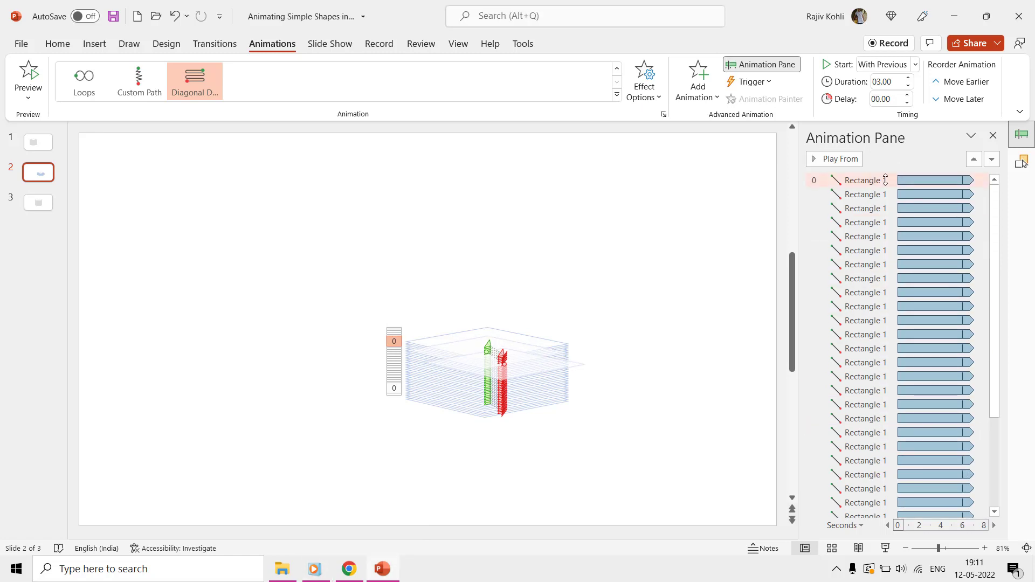
key(ctrl+a)
click(910, 94)
click(910, 94)
click(910, 94)
click(909, 94)
click(909, 94)
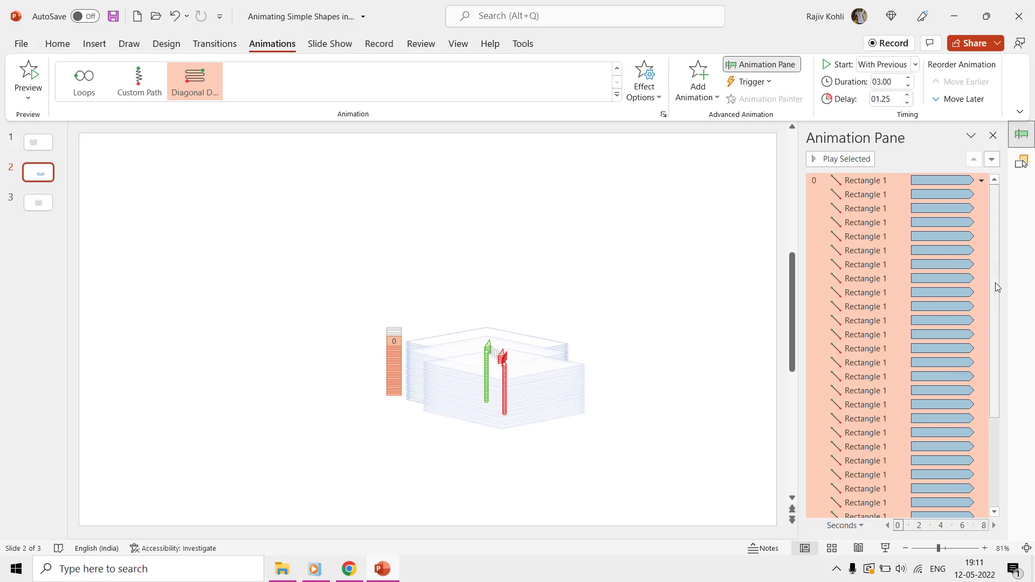
- Push the upper block of slice animations' delay further to 06.00, then narrow to the topmost rows
drag(995, 283, 985, 454)
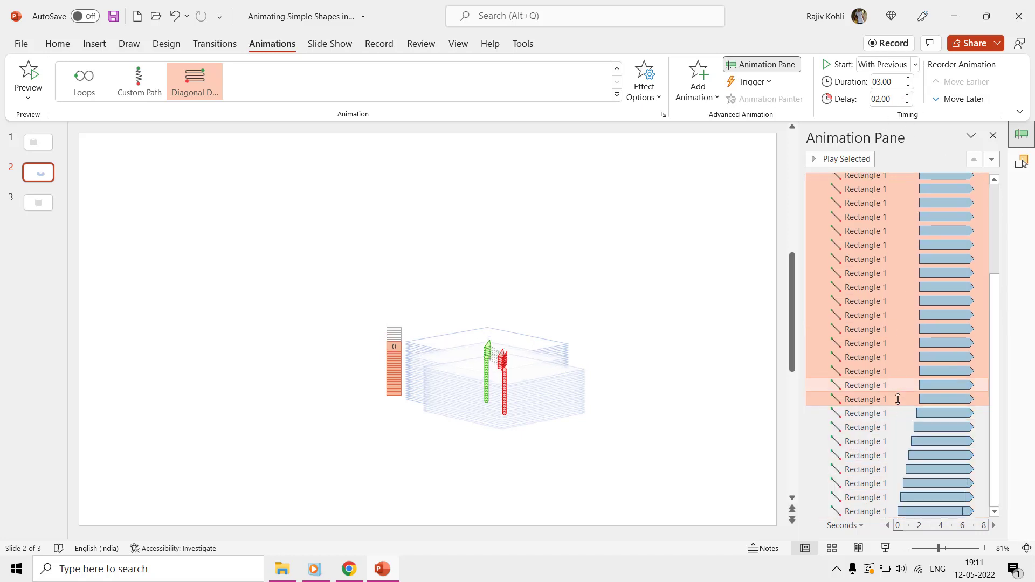
drag(923, 332, 932, 332)
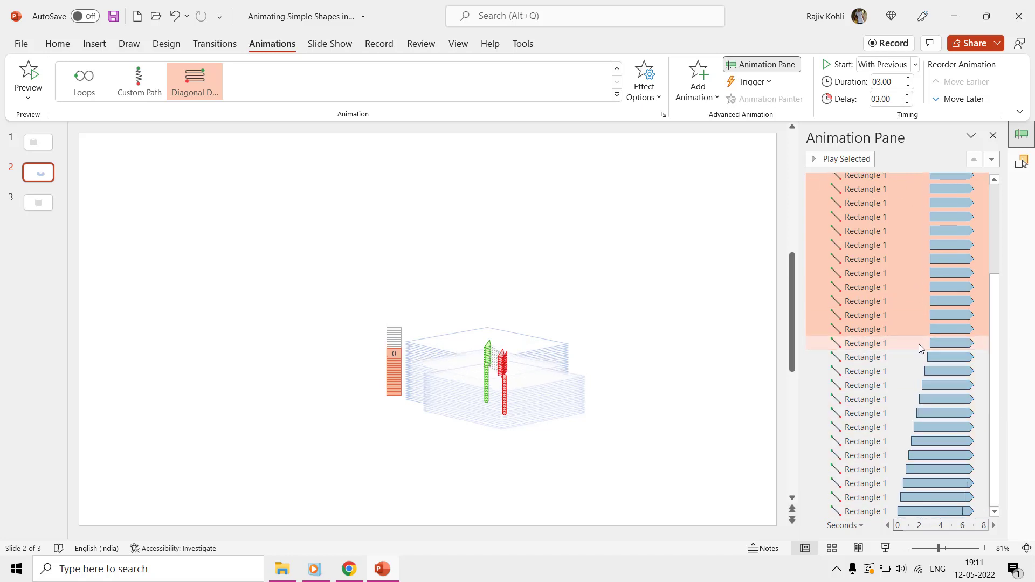
click(908, 95)
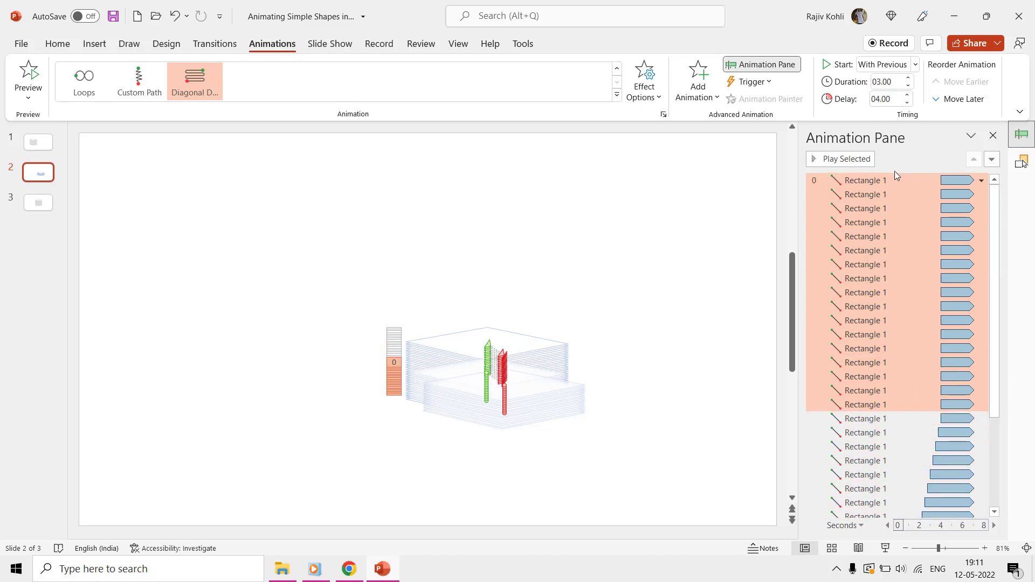
click(908, 96)
click(909, 95)
click(908, 95)
click(909, 96)
click(909, 96)
click(909, 96)
click(909, 96)
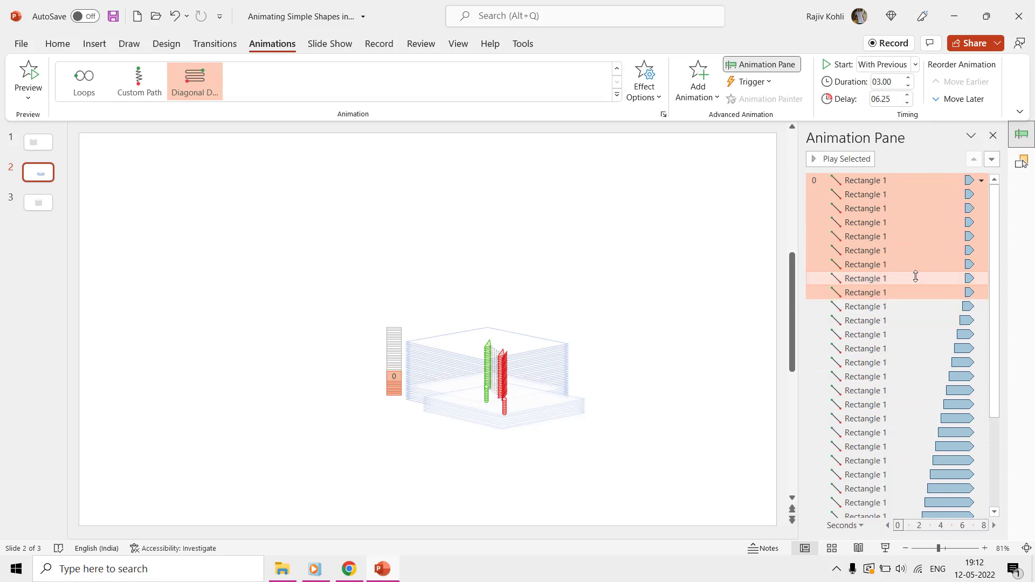
drag(907, 228, 901, 182)
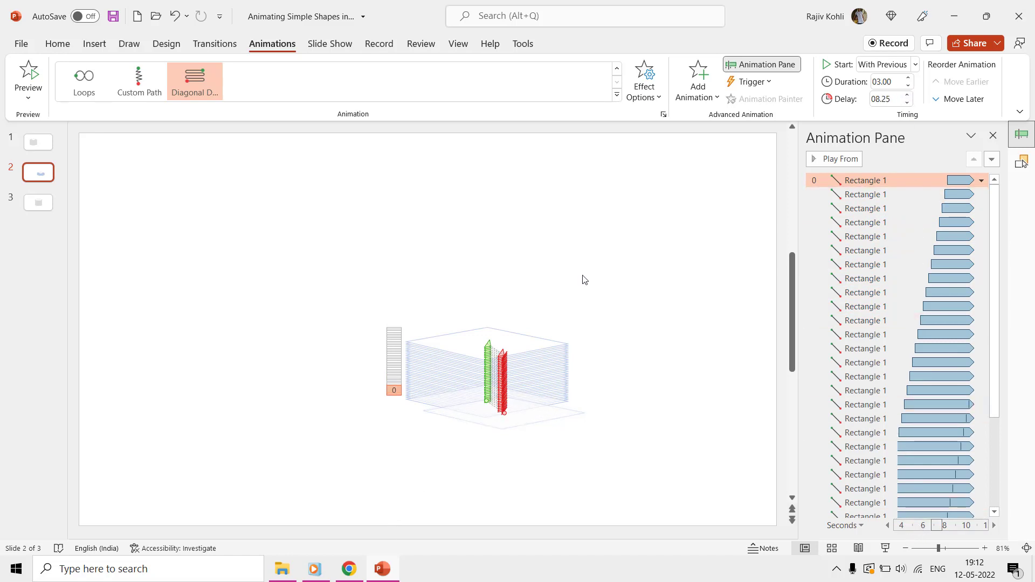
click(890, 551)
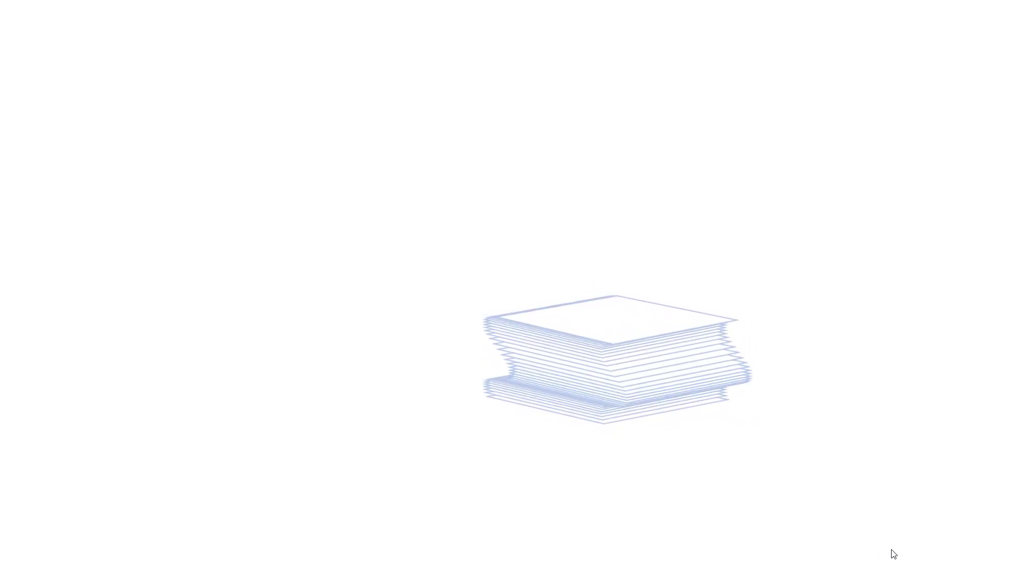
key(Escape)
drag(351, 295, 676, 476)
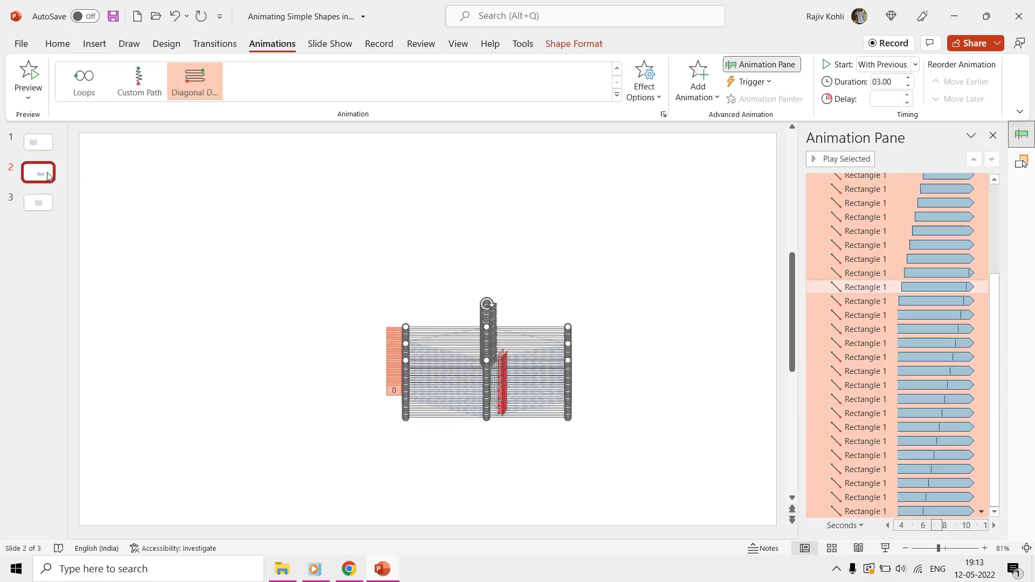
- Duplicate slide 2 and select every slice on the new copy
right_click(48, 176)
click(89, 309)
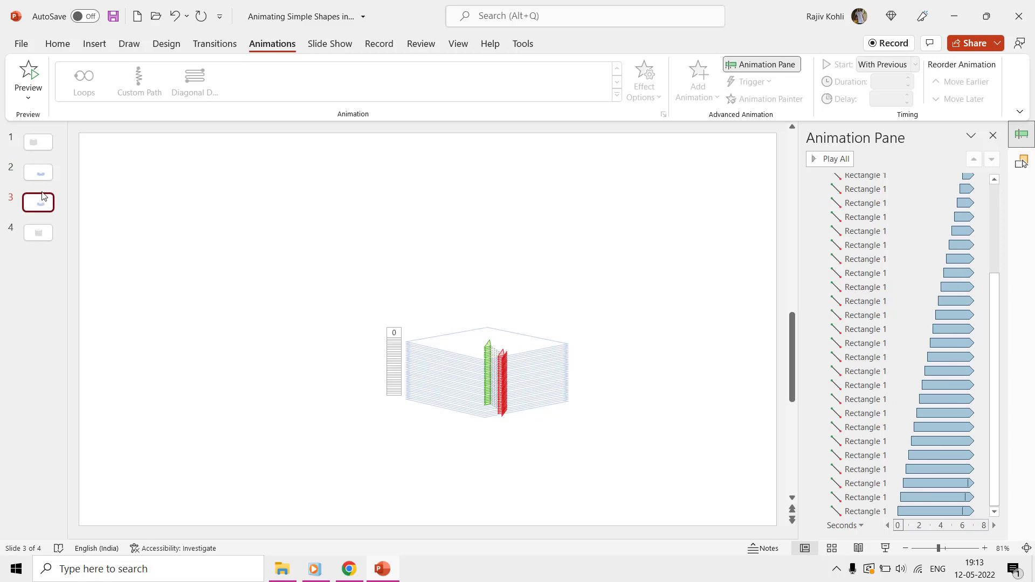
key(ctrl+a)
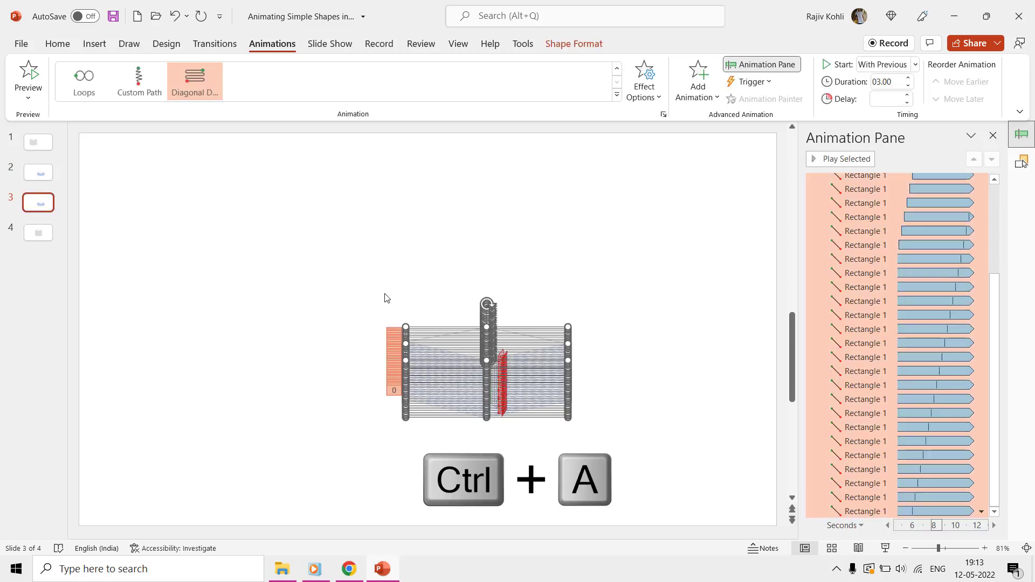
- Change all the selected slices to the Oval shape
click(574, 44)
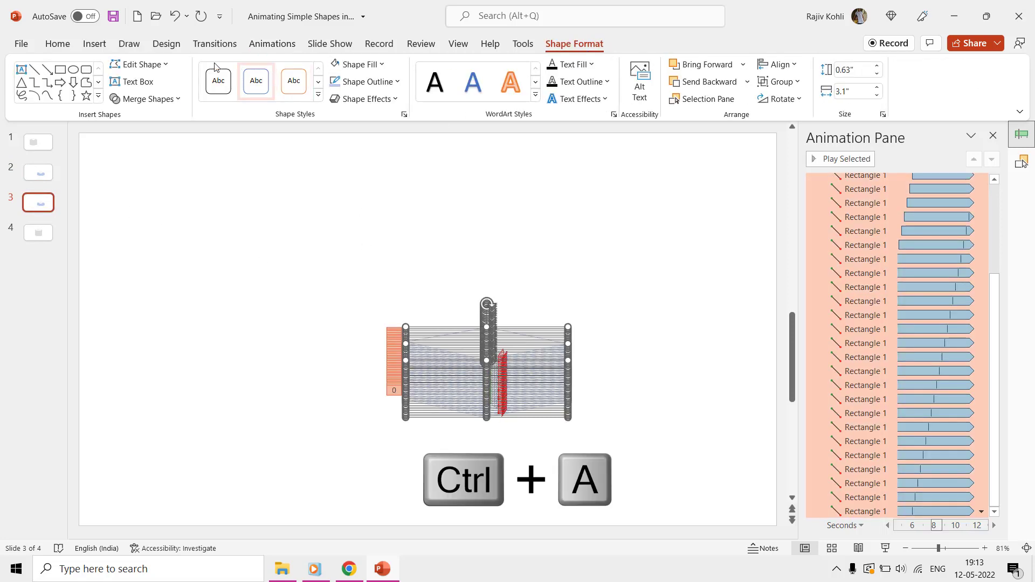
click(141, 64)
mouse_move(155, 82)
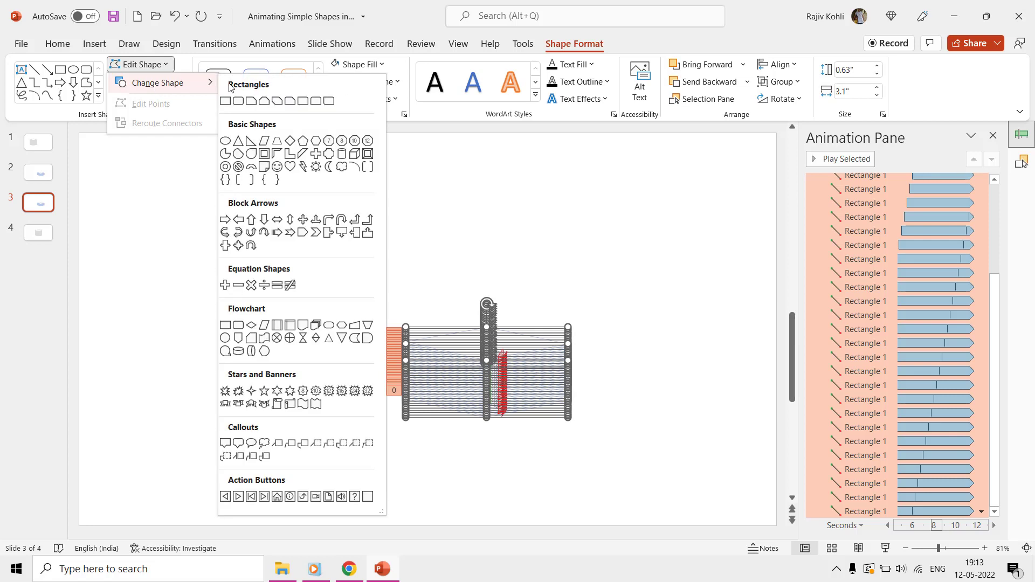
click(227, 143)
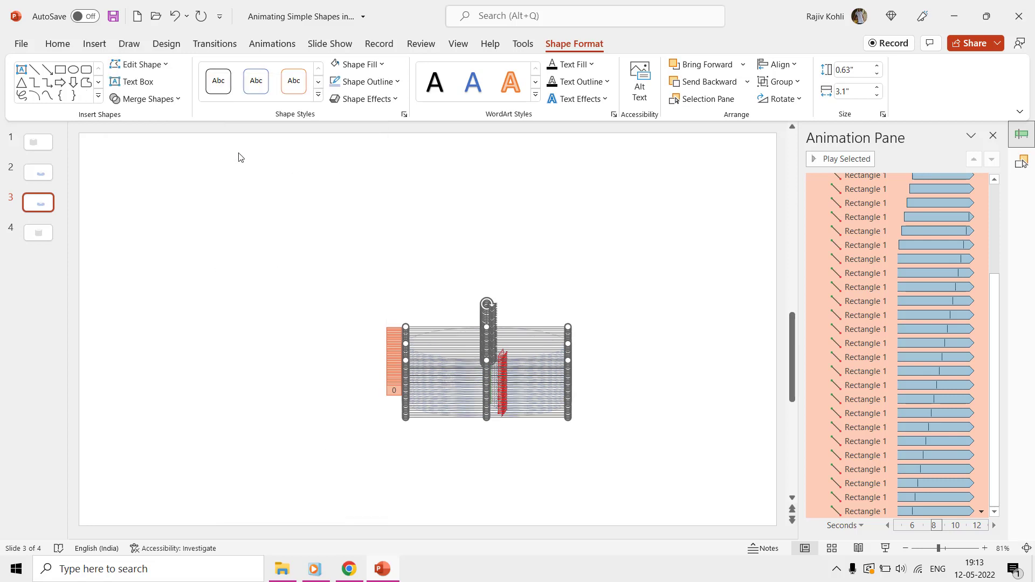